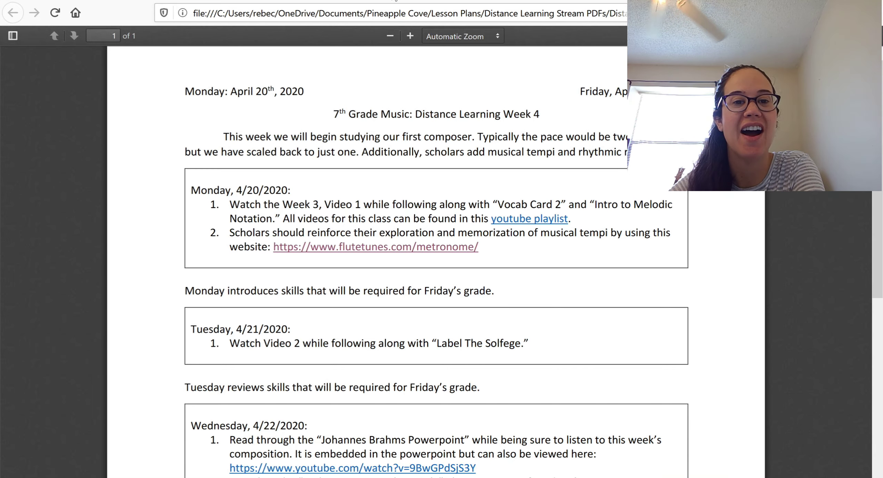
- Switch to the flutetunes.com online metronome and set its tempo to 190 BPM
{"action": "left_click", "coordinate": [396, 0]}
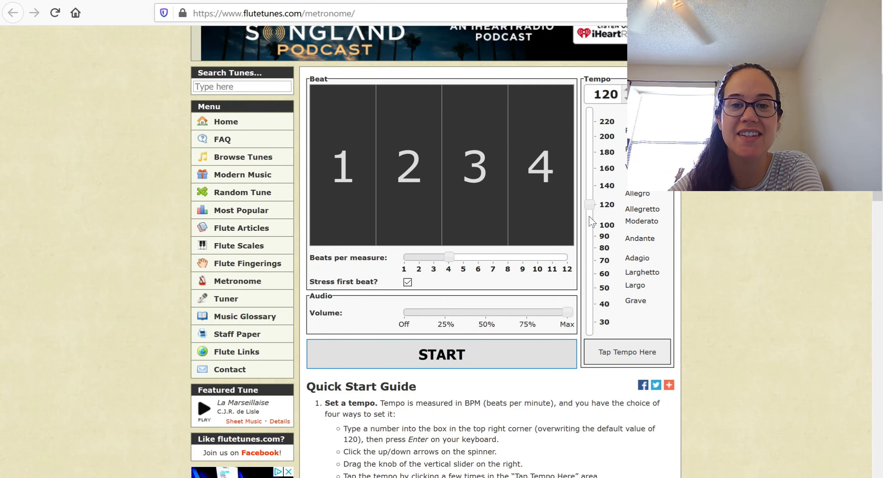
{"action": "mouse_move", "coordinate": [590, 205]}
{"action": "left_mouse_down"}
{"action": "mouse_move", "coordinate": [590, 151]}
{"action": "mouse_move", "coordinate": [589, 221]}
{"action": "left_mouse_up"}
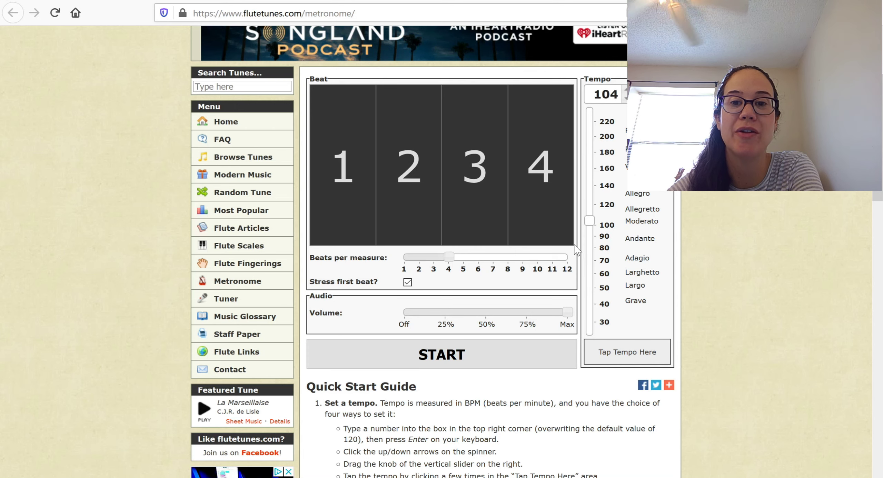
{"action": "left_click_drag", "start_coordinate": [575, 250], "coordinate": [584, 218]}
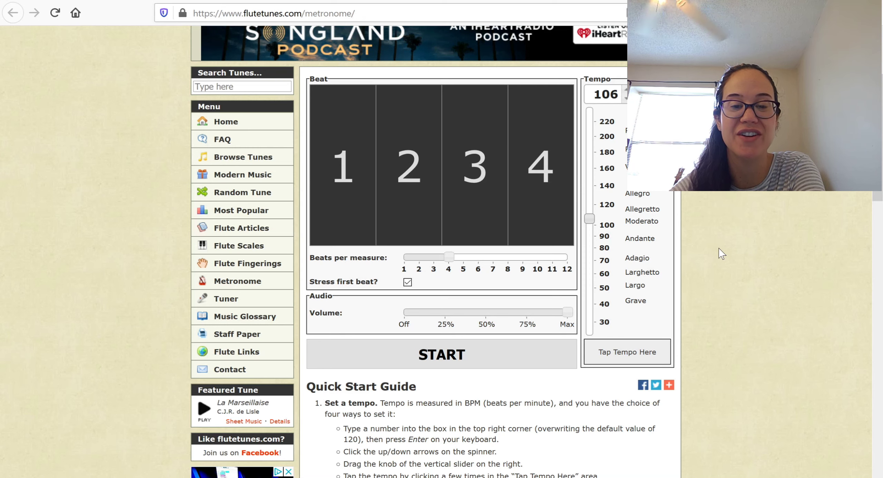
{"action": "left_click_drag", "start_coordinate": [589, 219], "coordinate": [589, 143]}
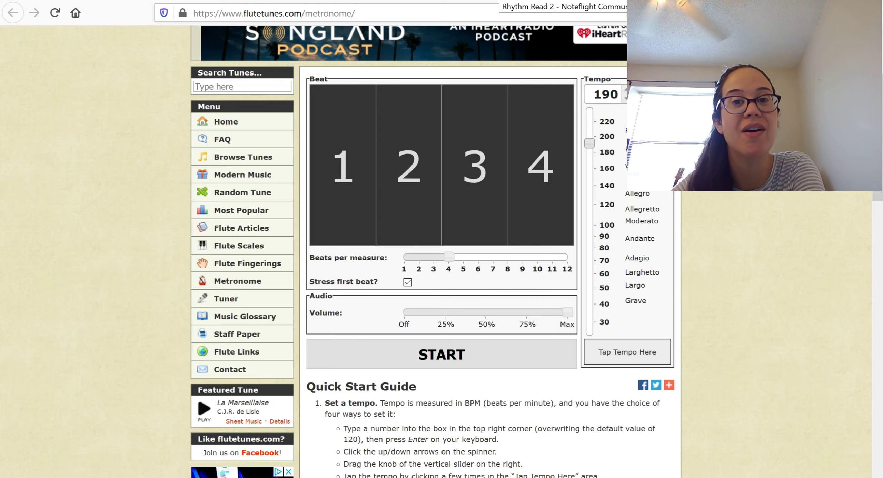
- In the Noteflight score Rhythm Read 2, add the lyric counts "1 & 2 &" under measure 1's four eighth notes
{"action": "key", "text": "ctrl+Tab"}
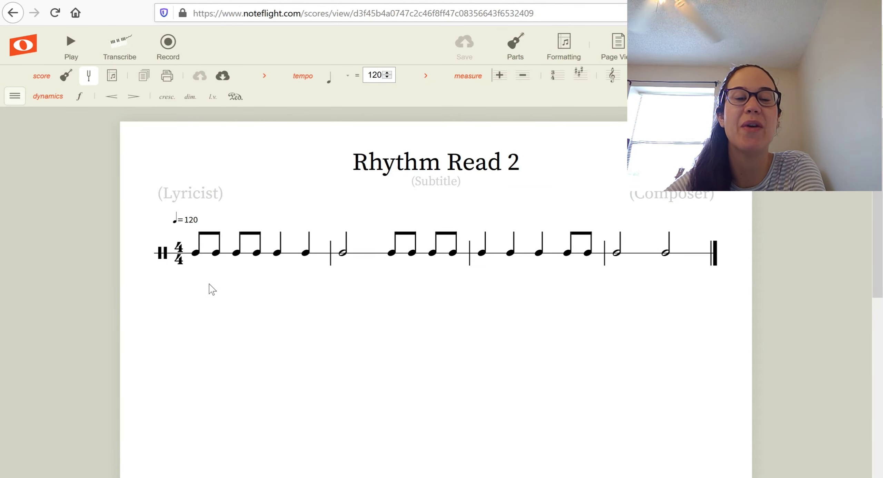
{"action": "left_click", "coordinate": [194, 253]}
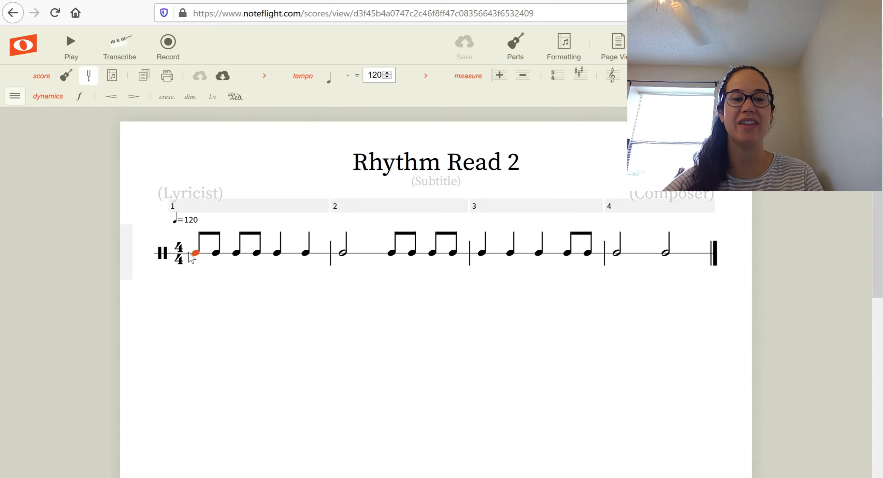
{"action": "left_click", "coordinate": [194, 253]}
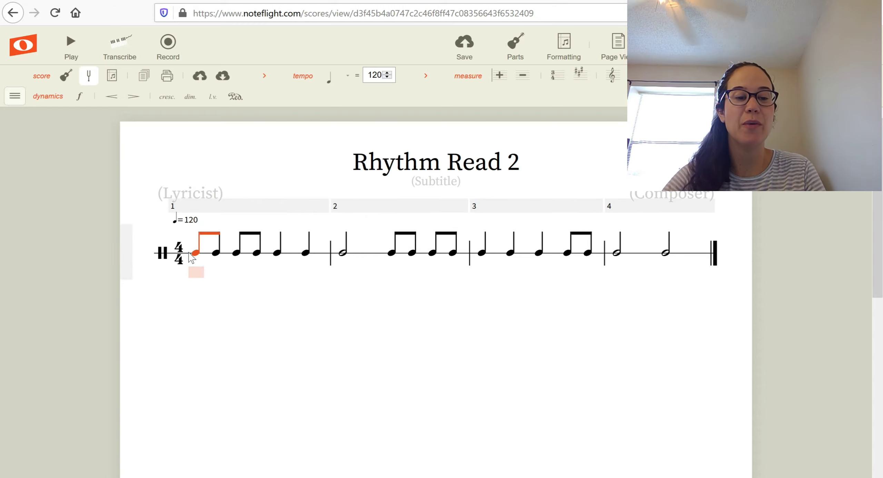
{"action": "type", "text": "1"}
{"action": "key", "text": "space"}
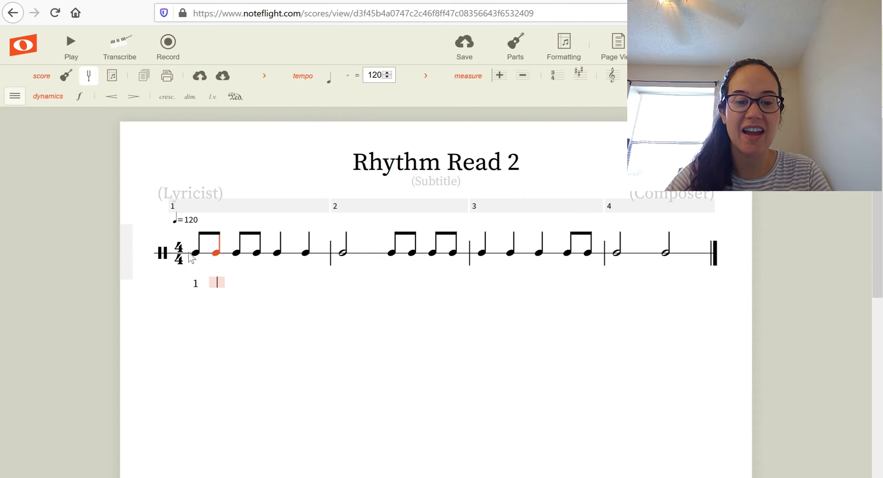
{"action": "type", "text": "&"}
{"action": "key", "text": "space"}
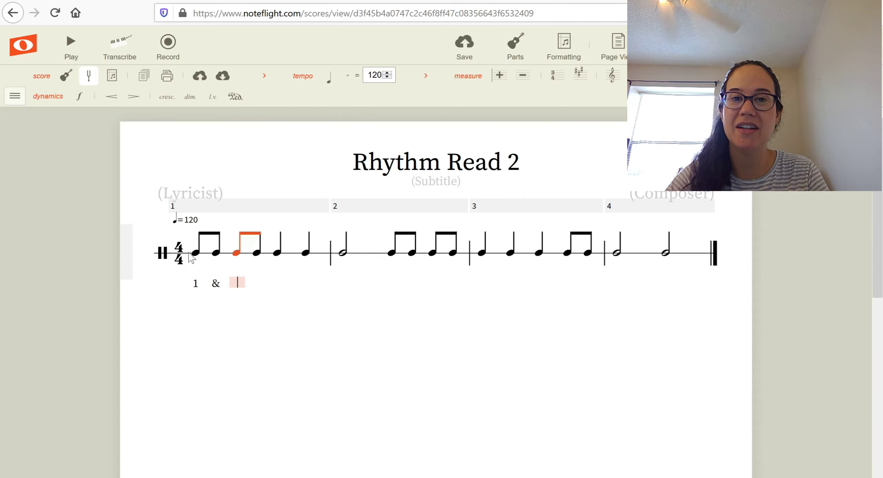
{"action": "type", "text": "2"}
{"action": "key", "text": "space"}
{"action": "type", "text": "&"}
{"action": "key", "text": "space"}
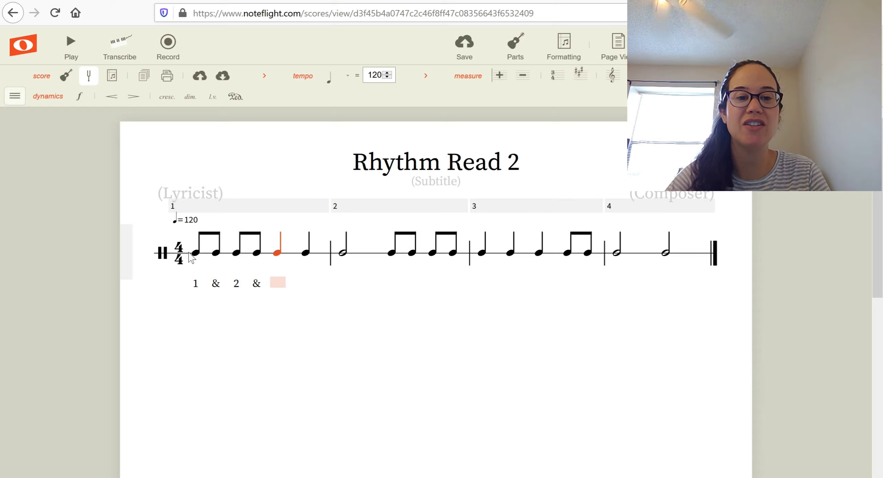
- Add the counts "3" and "4" under the two quarter notes in measure 1
{"action": "type", "text": "3"}
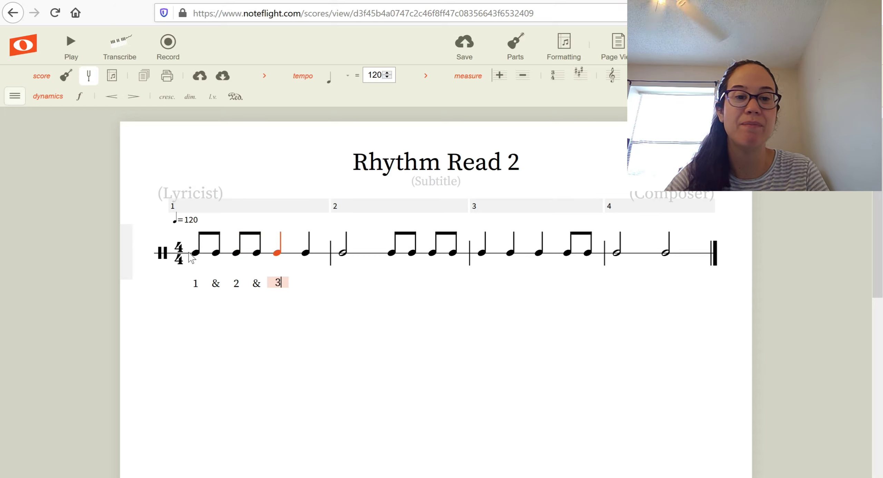
{"action": "key", "text": "space"}
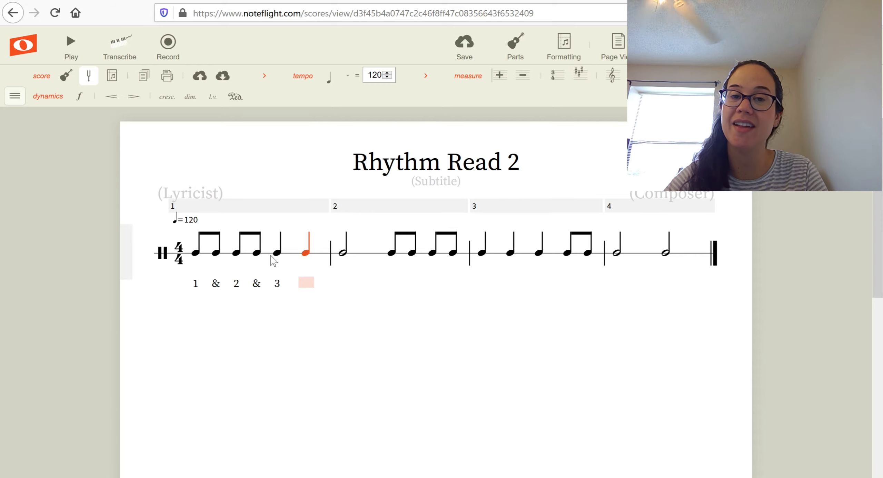
{"action": "type", "text": "4"}
{"action": "key", "text": "space"}
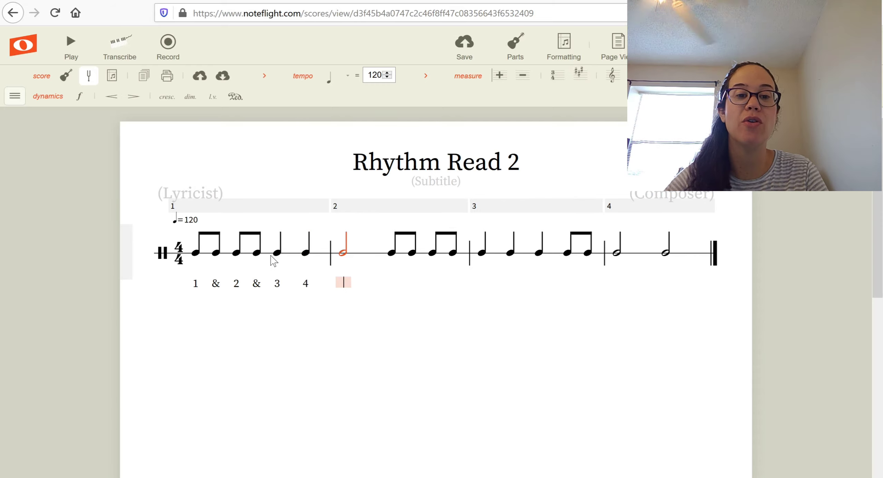
- Add the lyric count "1" under the half note that begins measure 2
{"action": "left_click", "coordinate": [299, 254]}
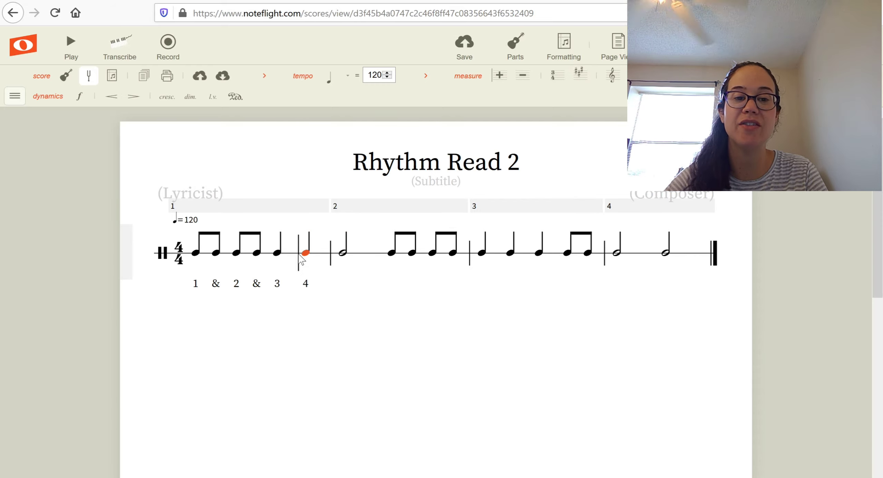
{"action": "left_click", "coordinate": [340, 251]}
{"action": "key", "text": "ctrl+l"}
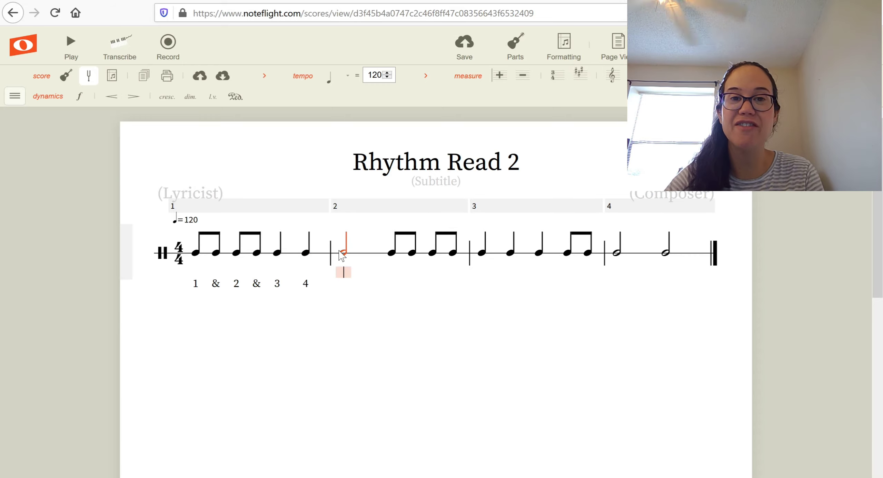
{"action": "type", "text": "1"}
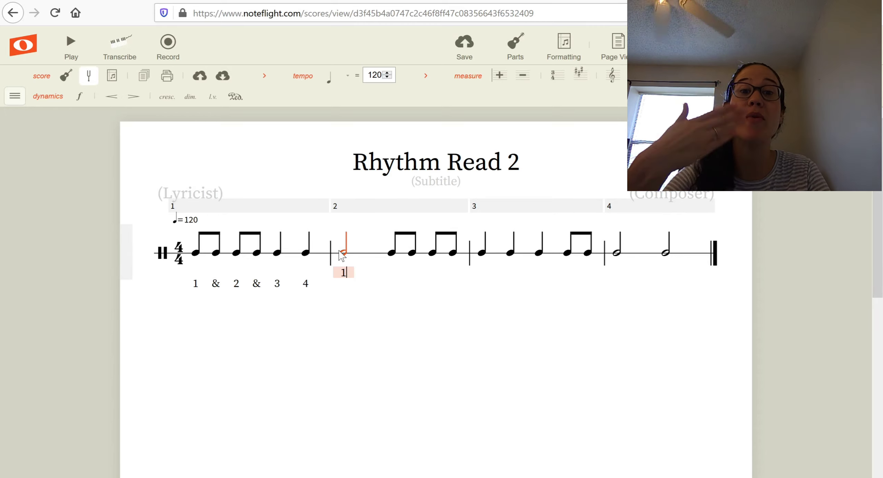
{"action": "key", "text": "space"}
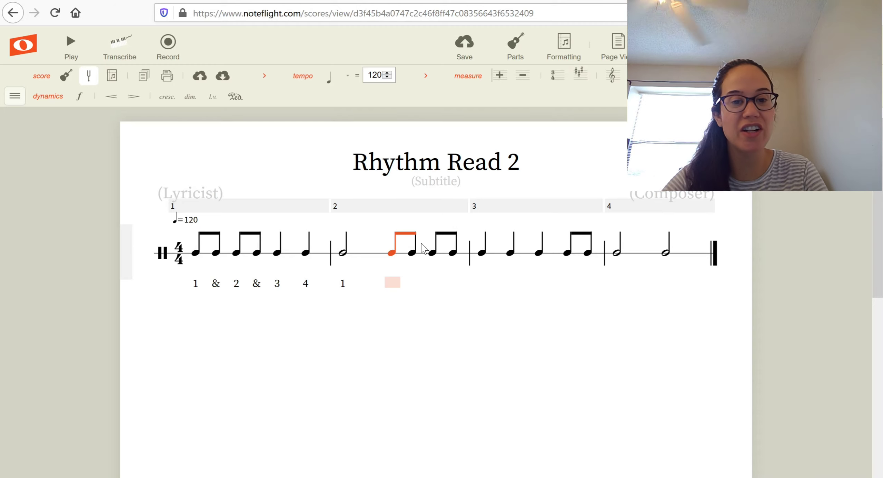
- Add the counts "3 & 4 &" under the four eighth notes in measure 2
{"action": "type", "text": "3"}
{"action": "key", "text": "space"}
{"action": "type", "text": "&"}
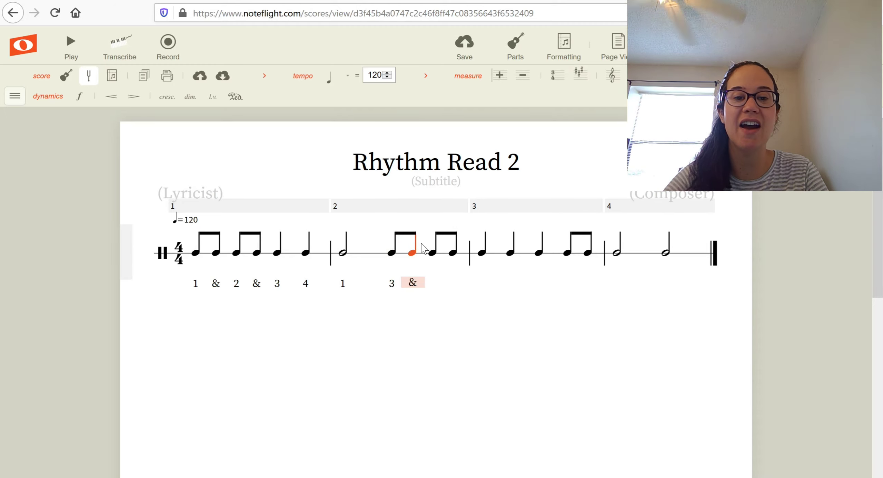
{"action": "key", "text": "space"}
{"action": "type", "text": "4"}
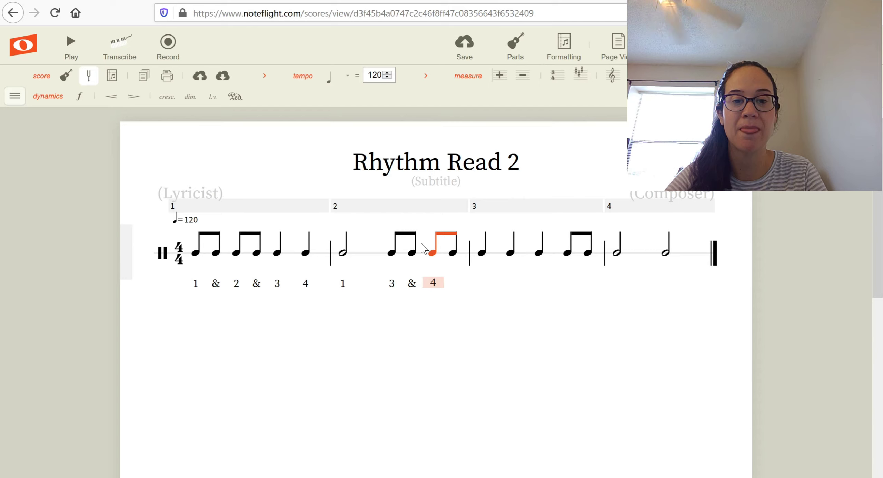
{"action": "key", "text": "space"}
{"action": "type", "text": "&"}
{"action": "key", "text": "space"}
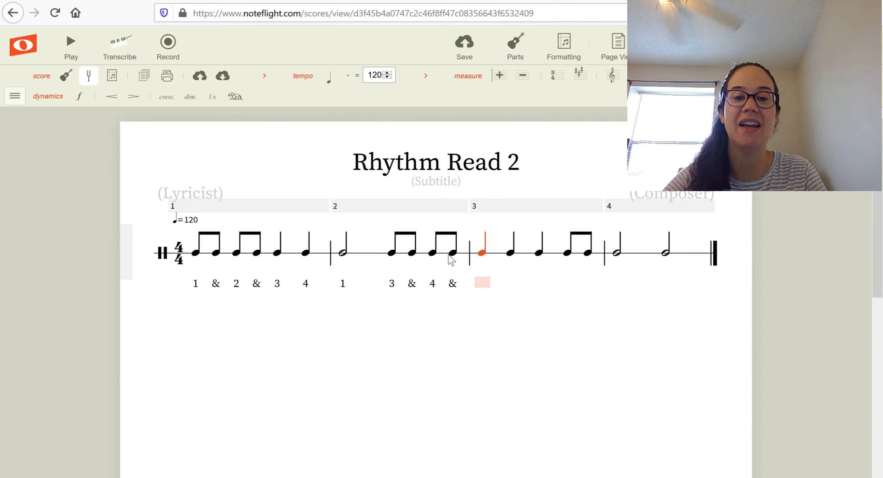
- Add the counts "1 2 3 4 &" under the three quarter notes and two eighth notes in measure 3
{"action": "type", "text": "1"}
{"action": "key", "text": "space"}
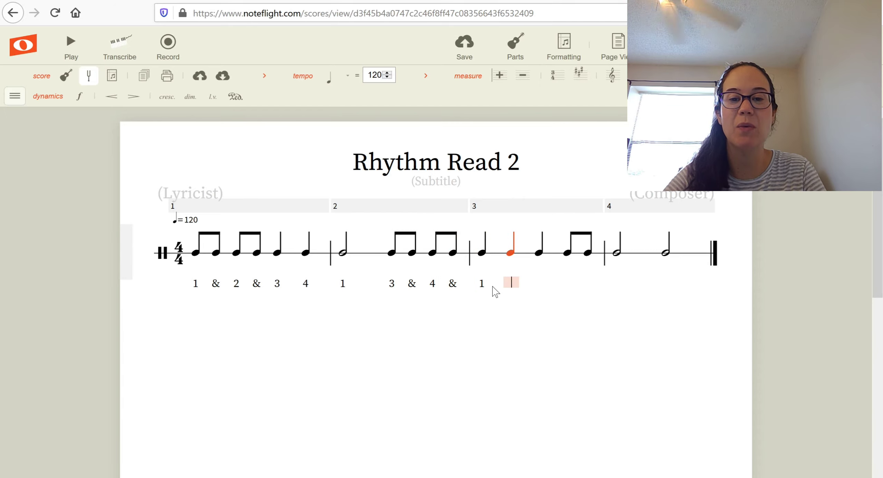
{"action": "type", "text": "2"}
{"action": "key", "text": "space"}
{"action": "type", "text": "3"}
{"action": "key", "text": "space"}
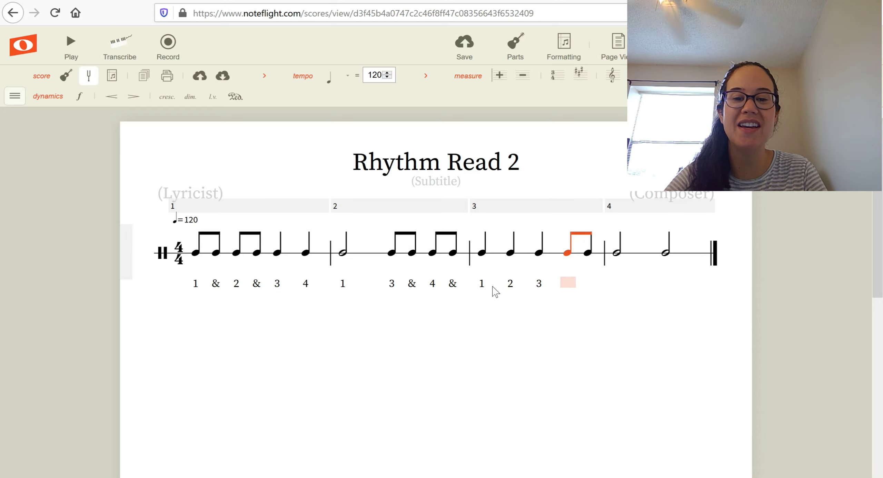
{"action": "type", "text": "4"}
{"action": "key", "text": "space"}
{"action": "type", "text": "&"}
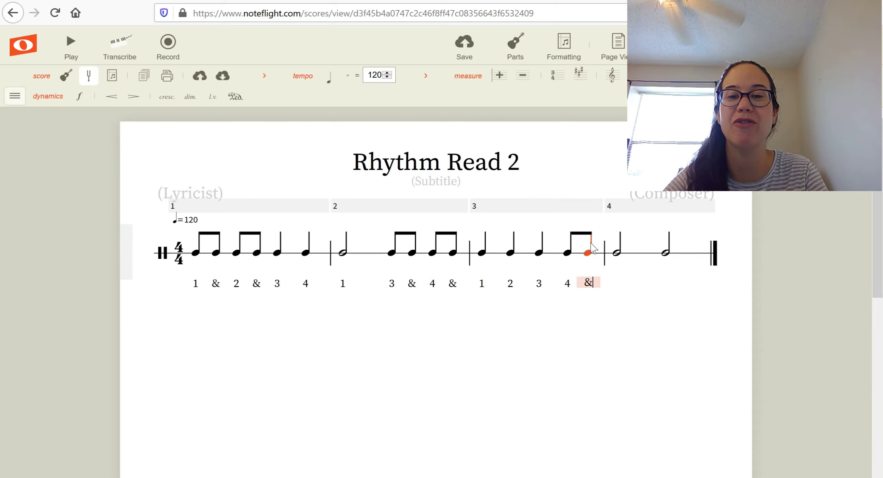
{"action": "key", "text": "space"}
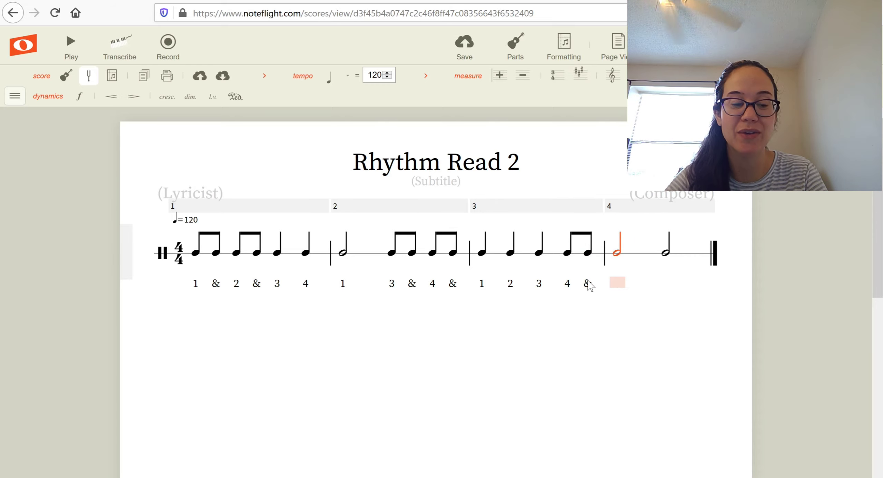
- Add the counts "1" and "3" under the two half notes in measure 4 and finish the lyric entry
{"action": "type", "text": "1"}
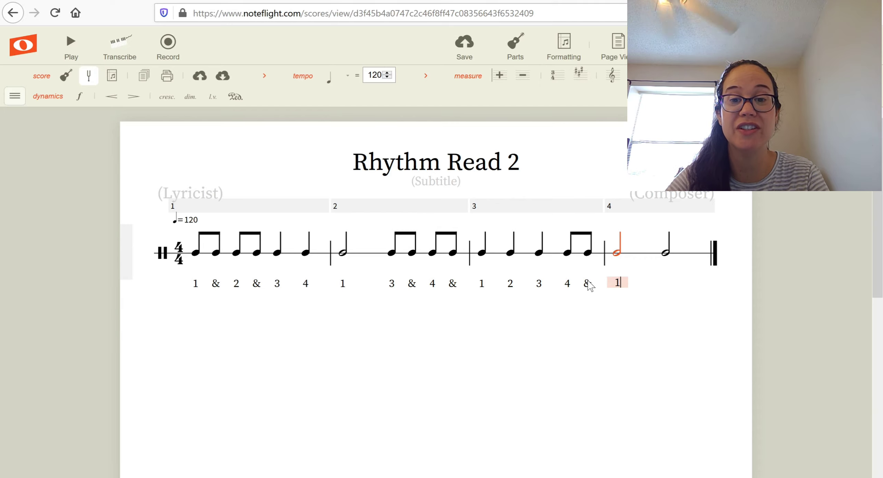
{"action": "key", "text": "space"}
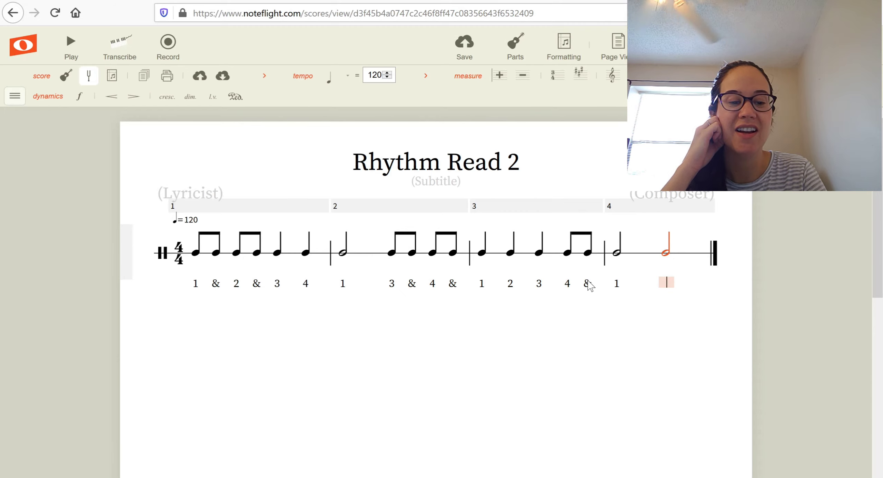
{"action": "type", "text": "3"}
{"action": "key", "text": "Escape"}
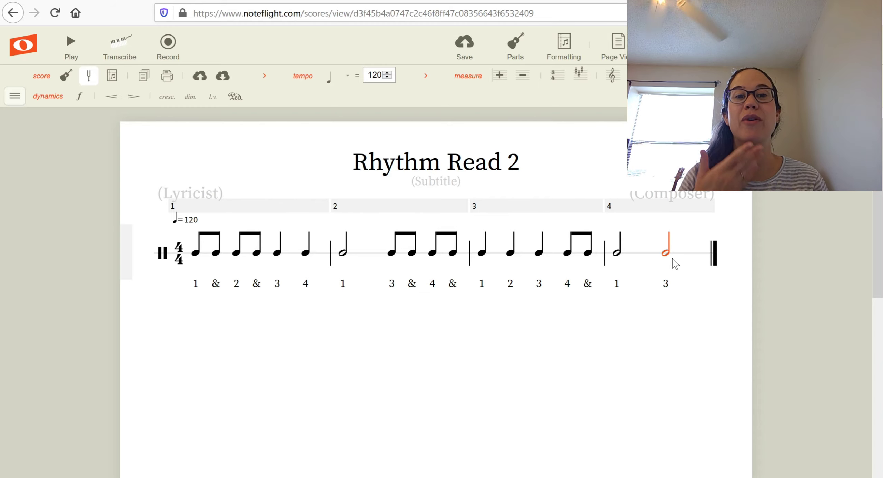
{"action": "left_click", "coordinate": [192, 256]}
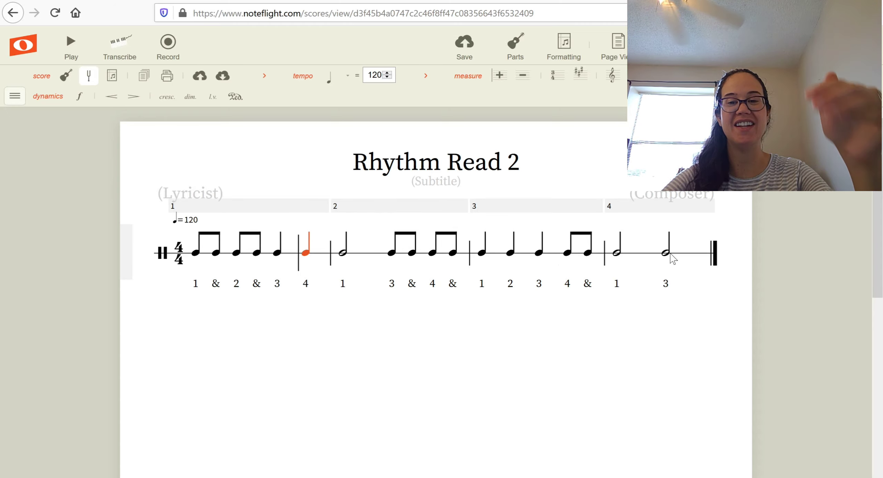
{"action": "left_click", "coordinate": [662, 342]}
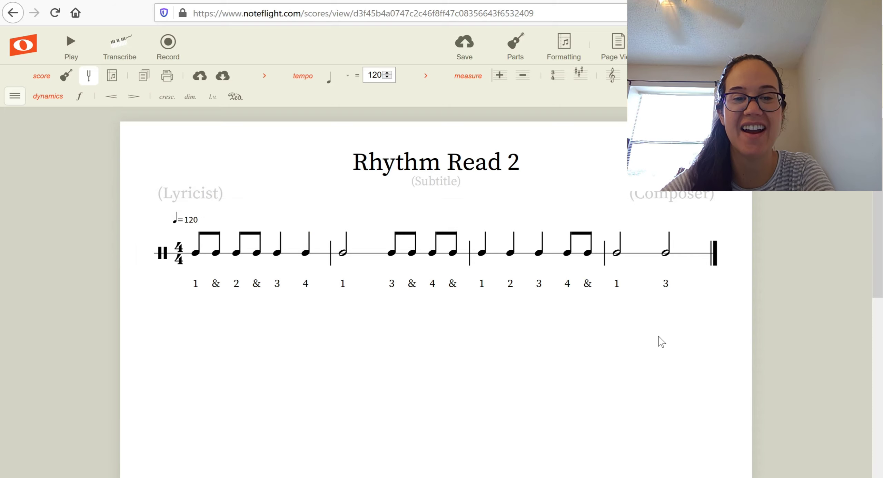
{"action": "left_click", "coordinate": [193, 254]}
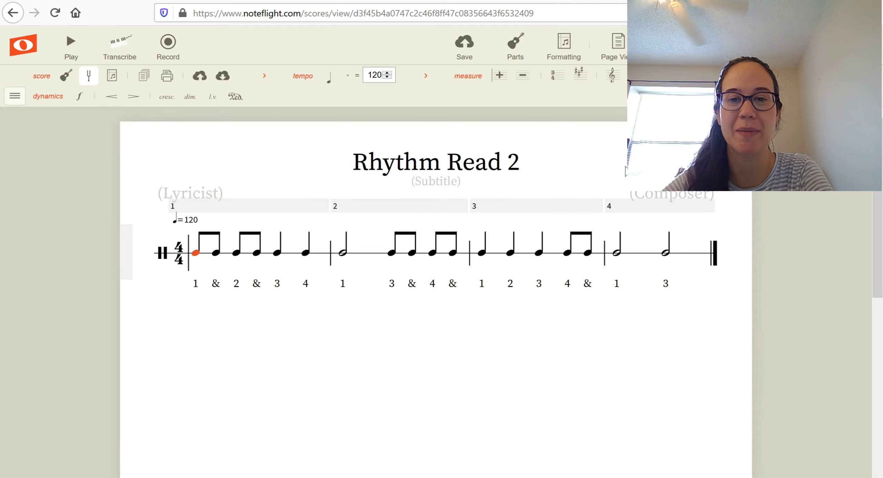
- Switch to the treble-clef melody score and examine the first and last notes of measures 5 and 6 on page 3
{"action": "left_click", "coordinate": [622, 151]}
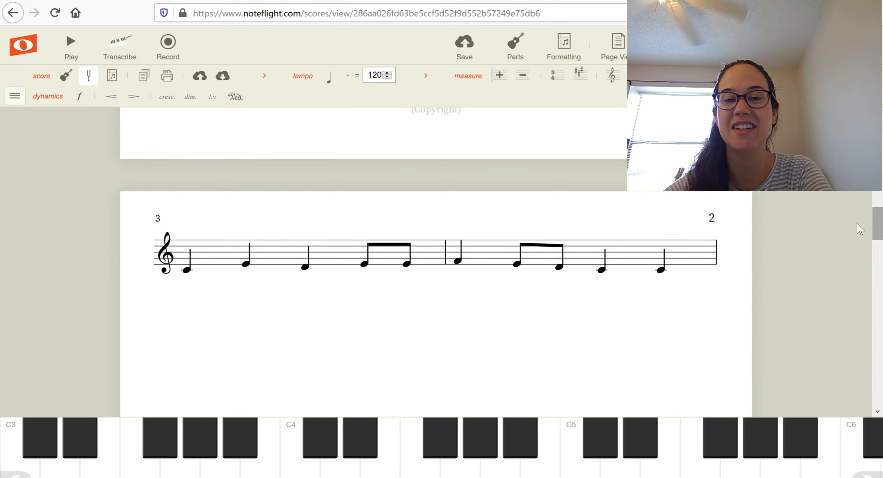
{"action": "scroll", "coordinate": [860, 235], "scroll_direction": "down", "scroll_amount": 1}
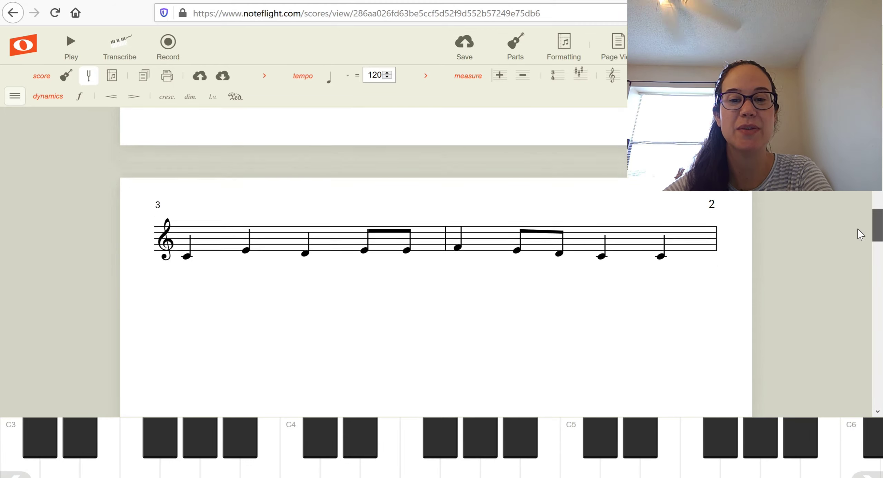
{"action": "left_click_drag", "start_coordinate": [860, 234], "coordinate": [865, 328]}
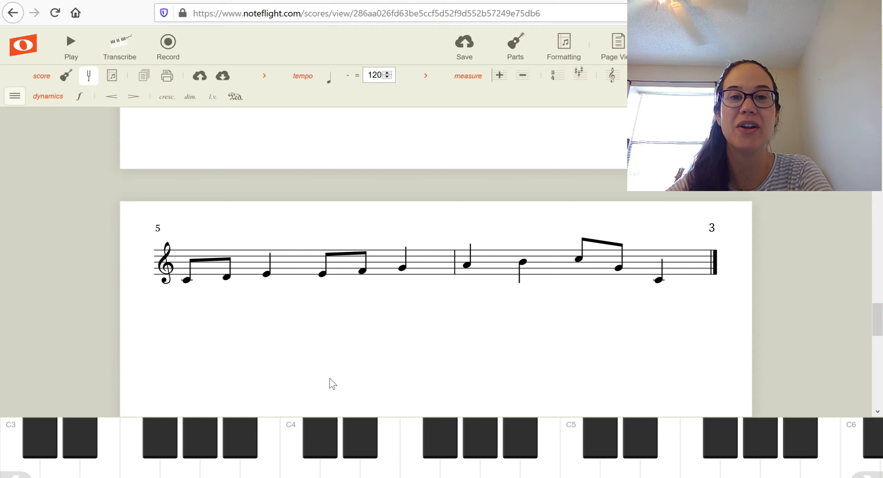
{"action": "left_click", "coordinate": [184, 280]}
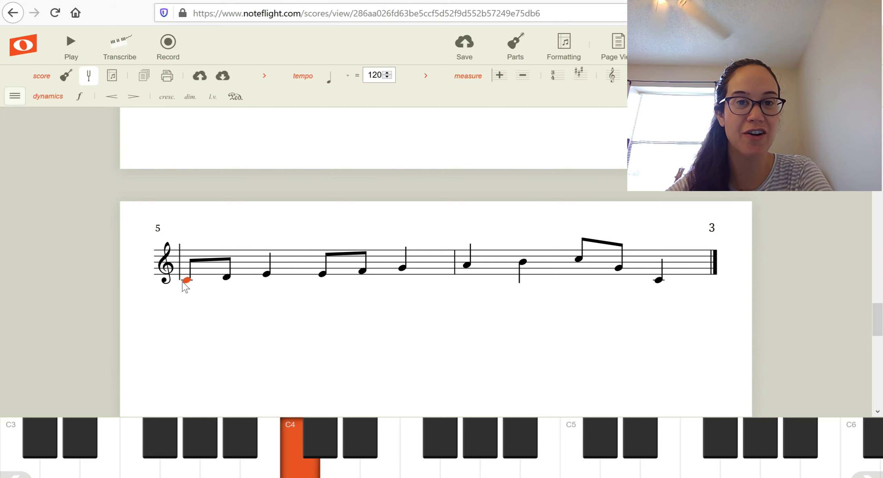
{"action": "left_click", "coordinate": [645, 282]}
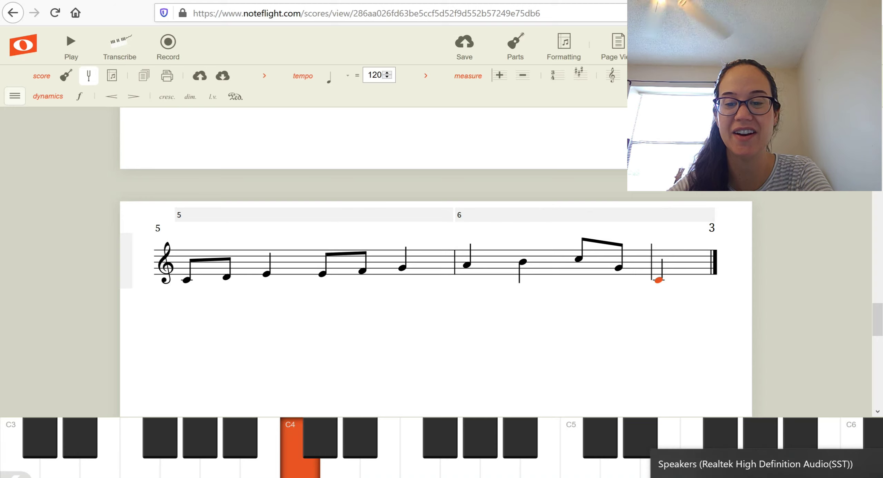
- Sound out the six notes of measure 5 one at a time to examine their pitches on the keyboard
{"action": "left_click", "coordinate": [188, 282]}
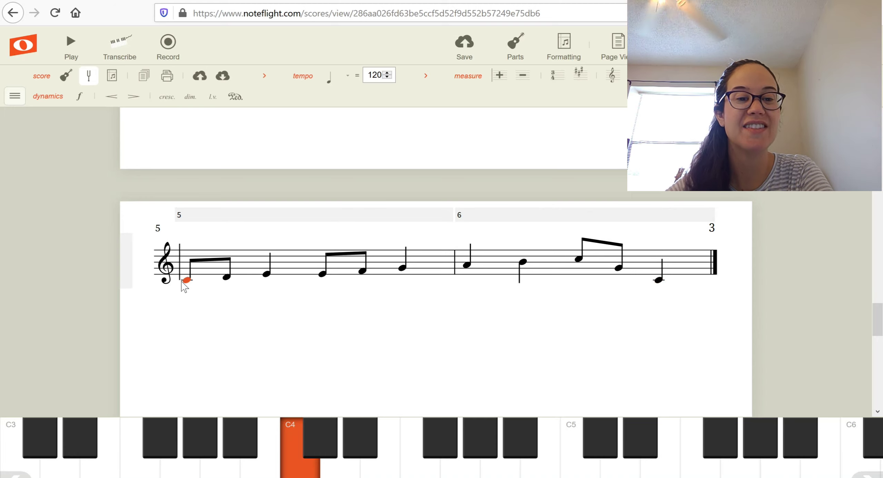
{"action": "left_click", "coordinate": [225, 280]}
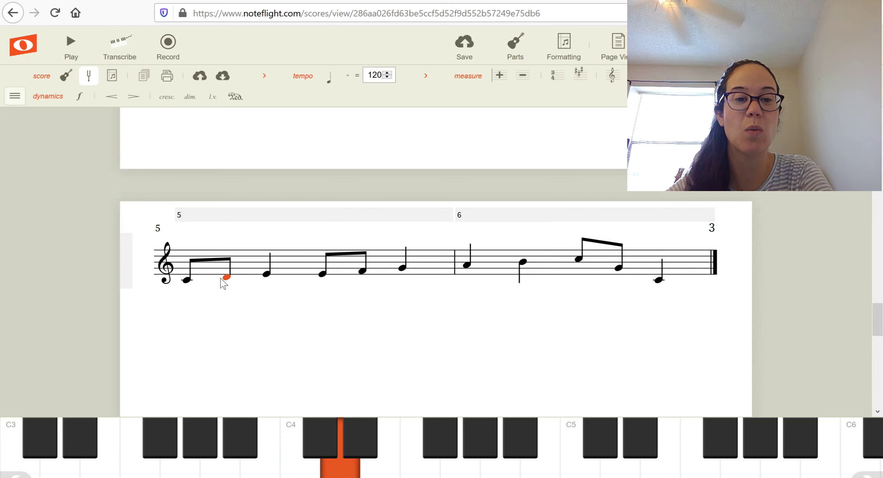
{"action": "left_click", "coordinate": [264, 277]}
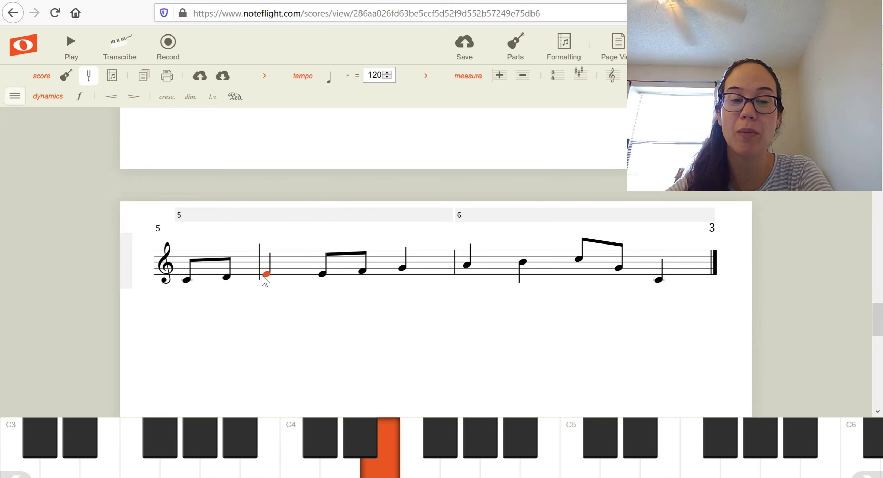
{"action": "left_click", "coordinate": [316, 280]}
{"action": "left_click", "coordinate": [357, 273]}
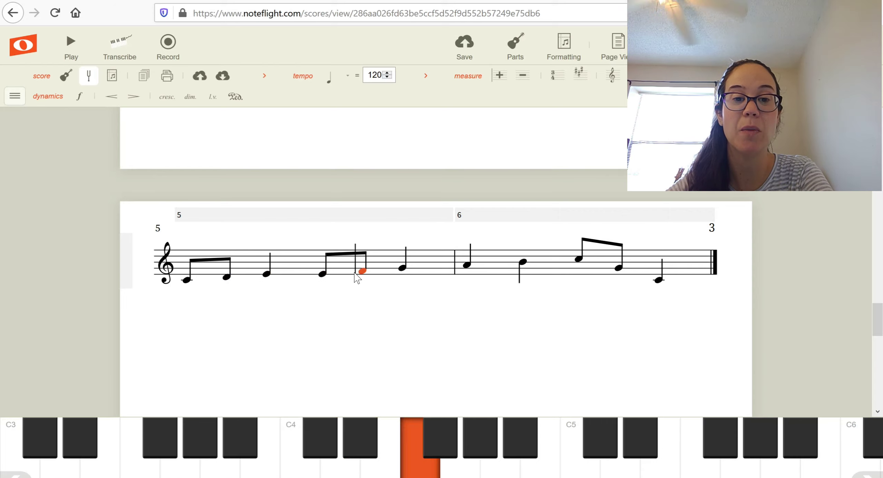
{"action": "left_click", "coordinate": [396, 269]}
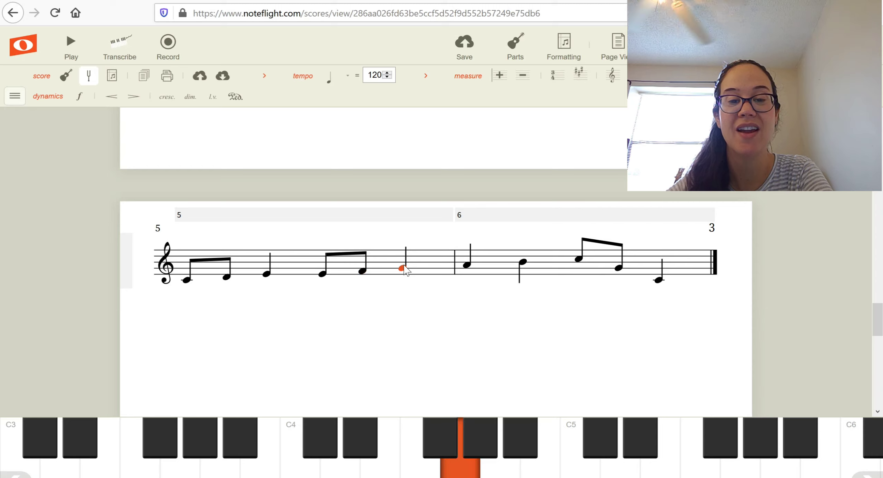
- Sound out the five notes of measure 6 in order, repeating the beamed eighth-note pair before the final note
{"action": "left_click", "coordinate": [462, 266]}
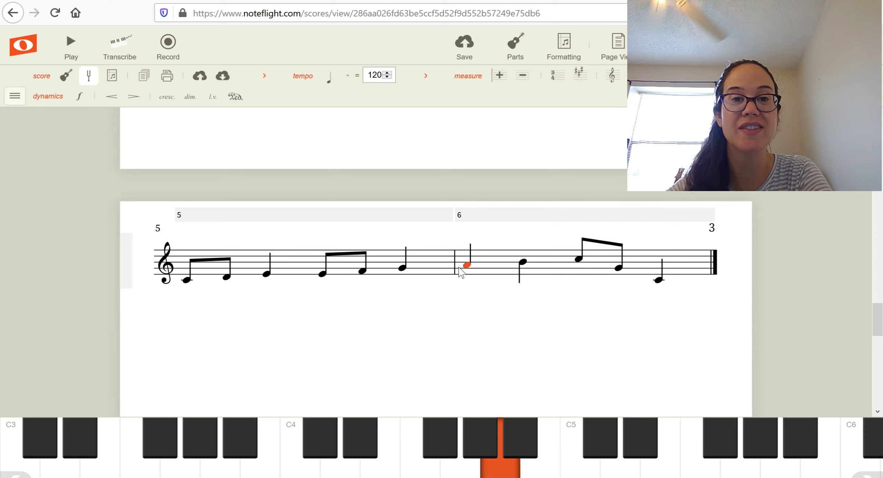
{"action": "left_click", "coordinate": [521, 263]}
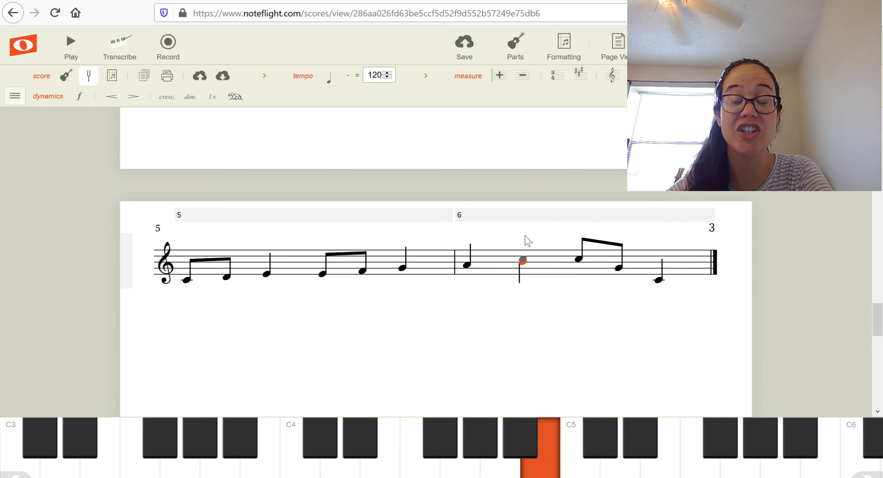
{"action": "left_click", "coordinate": [576, 259]}
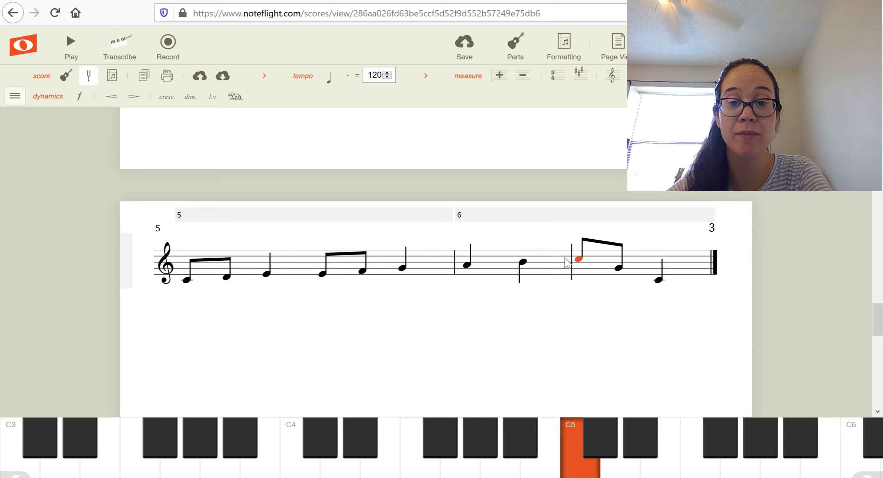
{"action": "left_click", "coordinate": [607, 273]}
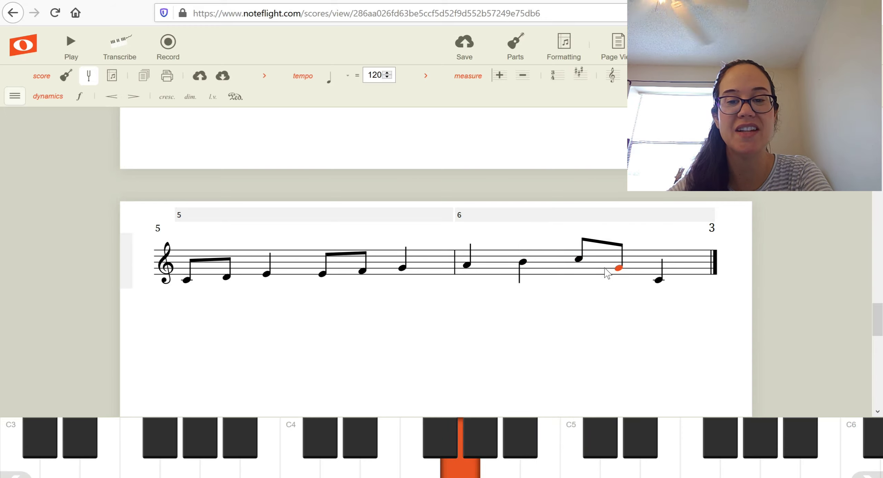
{"action": "left_click", "coordinate": [566, 261]}
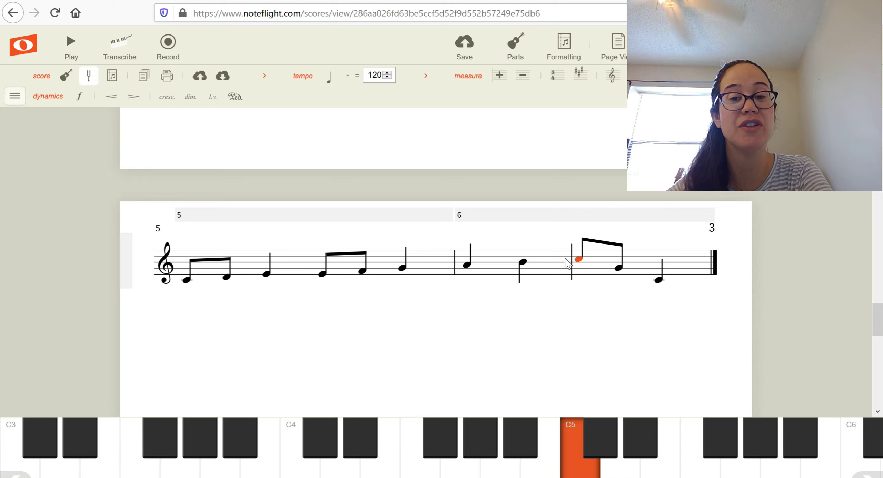
{"action": "left_click", "coordinate": [605, 271]}
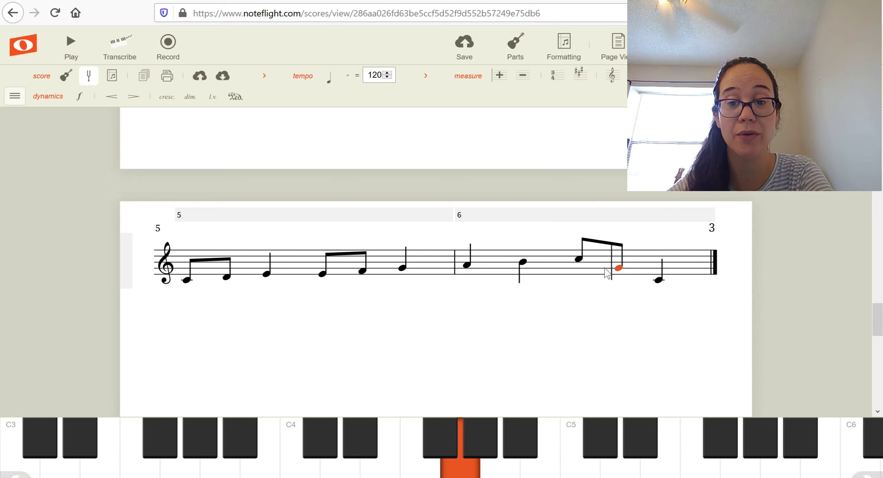
{"action": "left_click", "coordinate": [644, 284]}
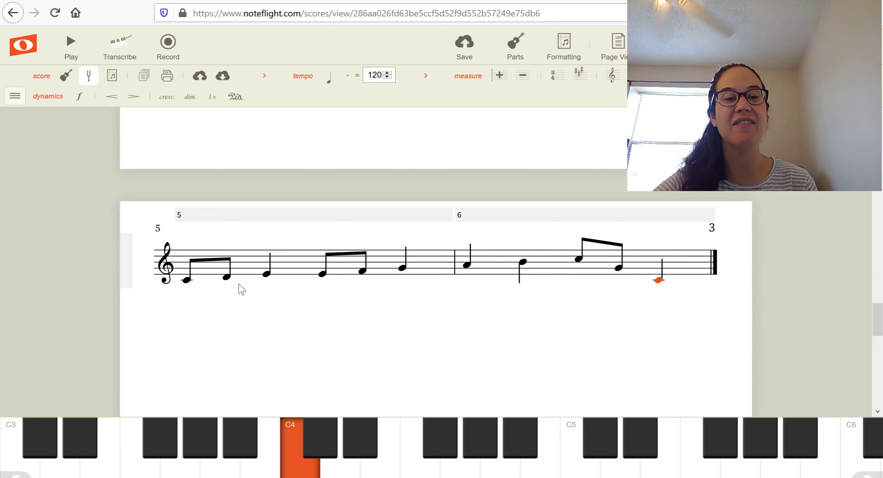
- Compare the first note of measure 5 with the third note of measure 6, stepping through every note between them
{"action": "left_click", "coordinate": [183, 281]}
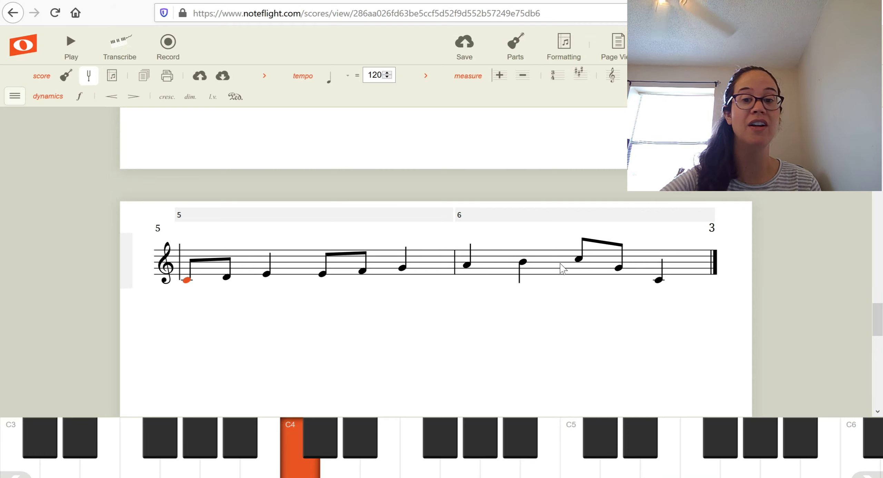
{"action": "left_click", "coordinate": [573, 261]}
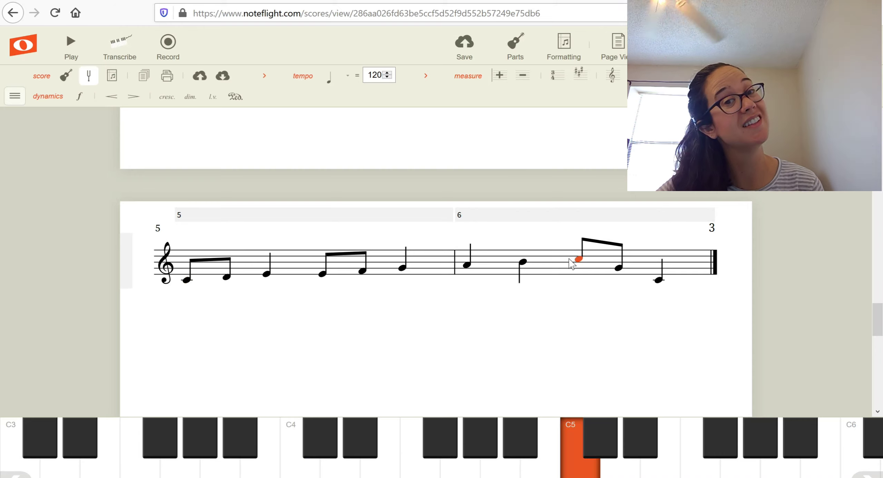
{"action": "left_click", "coordinate": [185, 281]}
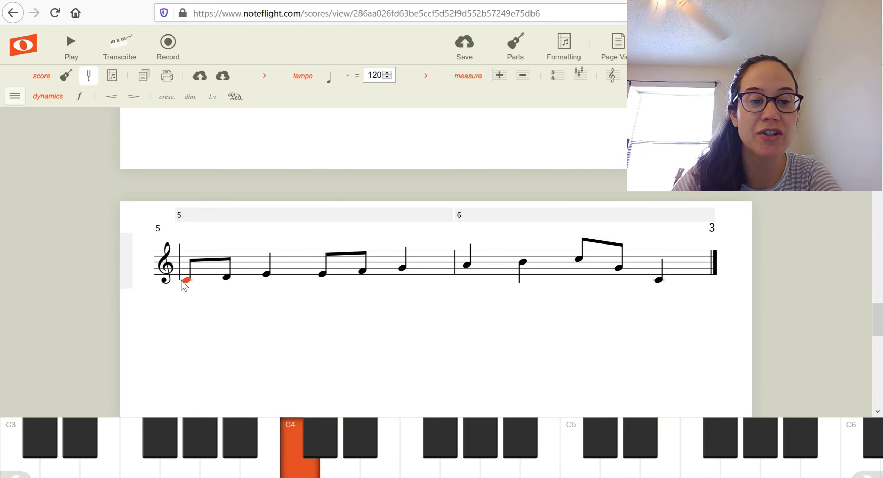
{"action": "key", "text": "Right"}
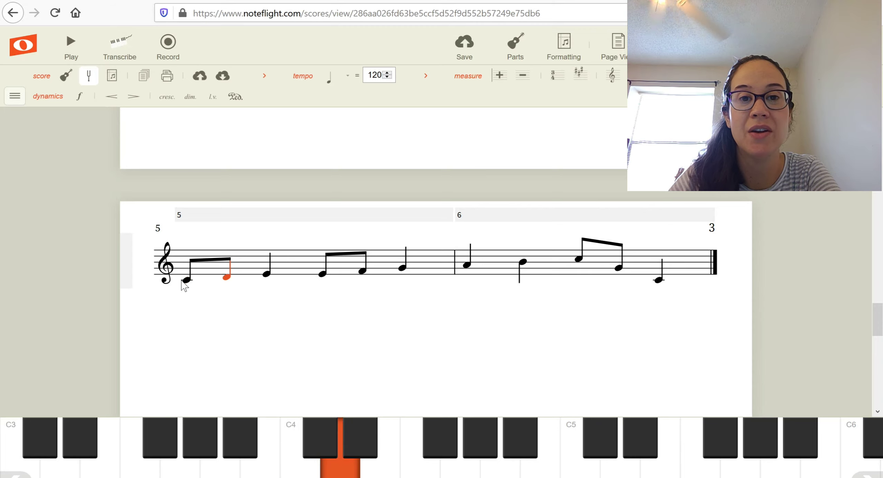
{"action": "key", "text": "Right"}
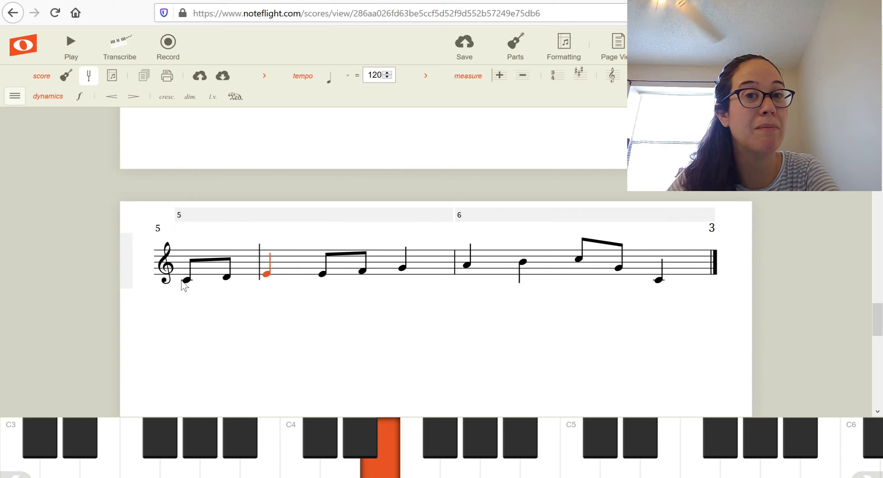
{"action": "key", "text": "Right"}
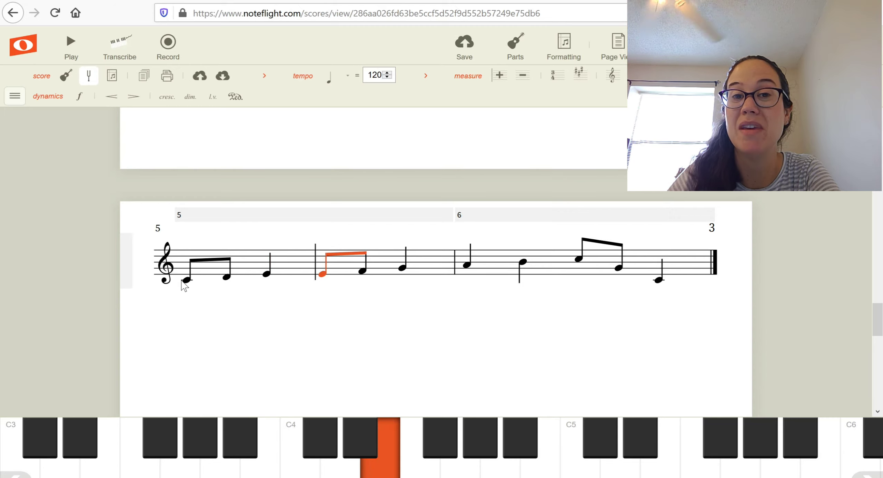
{"action": "key", "text": "Right"}
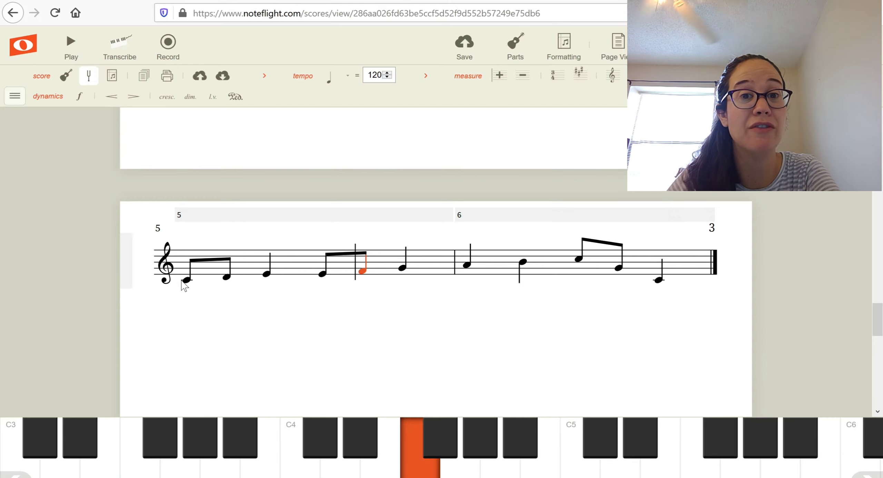
{"action": "key", "text": "Right"}
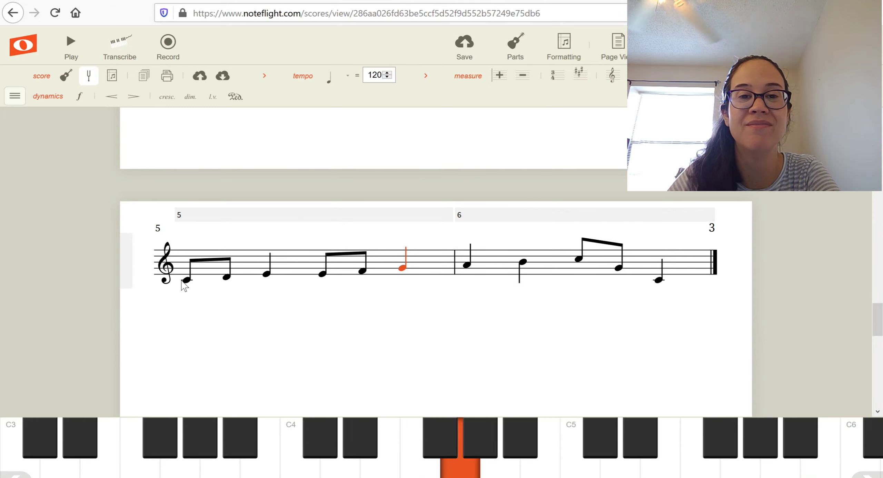
{"action": "key", "text": "Right"}
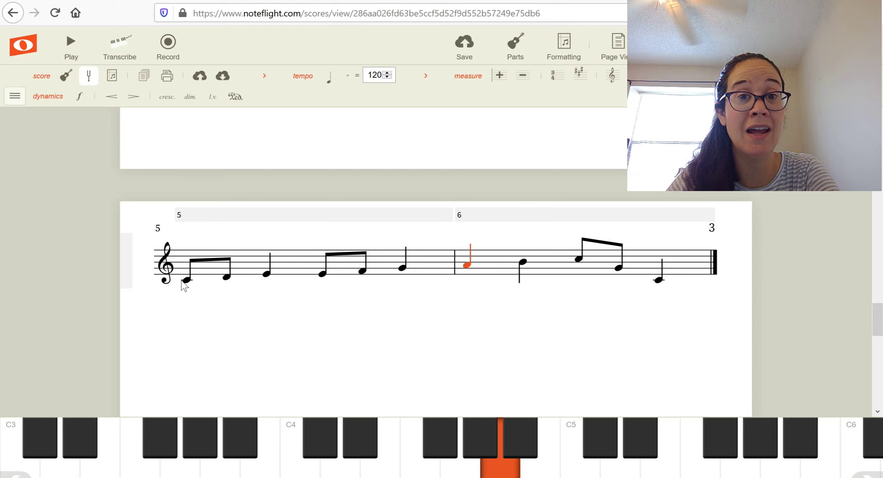
{"action": "key", "text": "Right"}
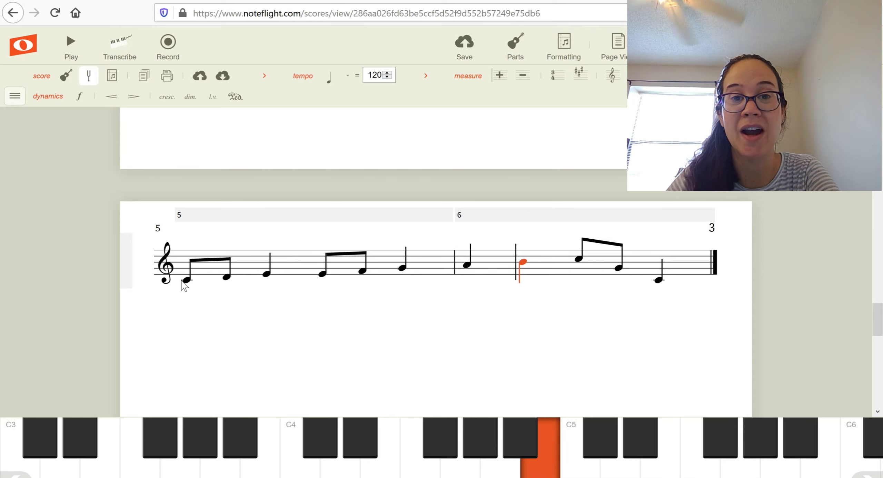
{"action": "key", "text": "Right"}
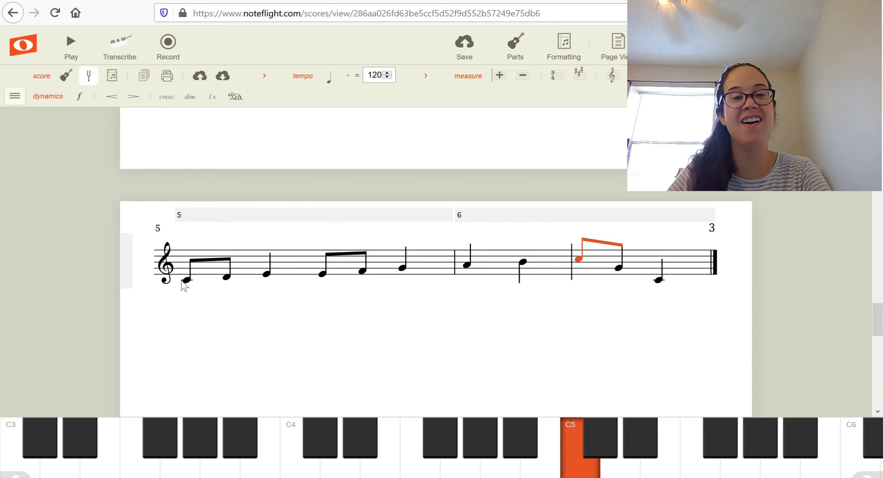
- Add the solfège lyrics "do re mi mi fa so" under the six notes of measure 5
{"action": "left_click", "coordinate": [183, 281]}
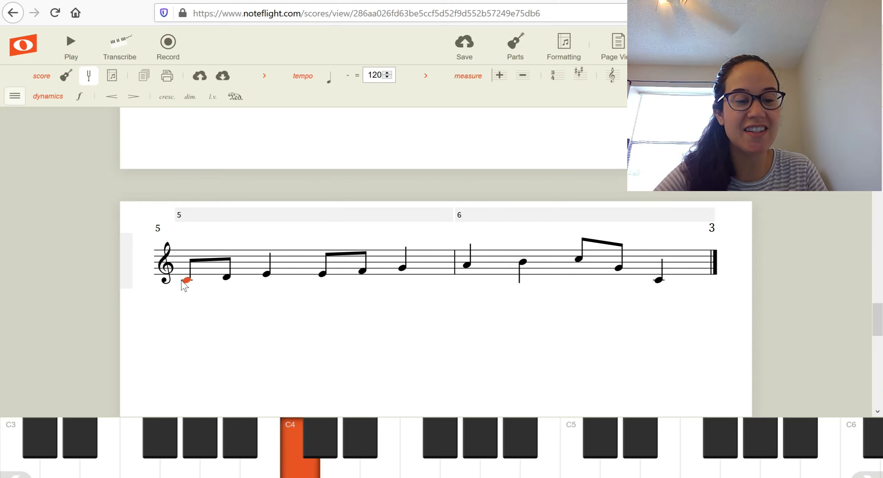
{"action": "left_click", "coordinate": [183, 282]}
{"action": "key", "text": "ctrl+l"}
{"action": "type", "text": "do re"}
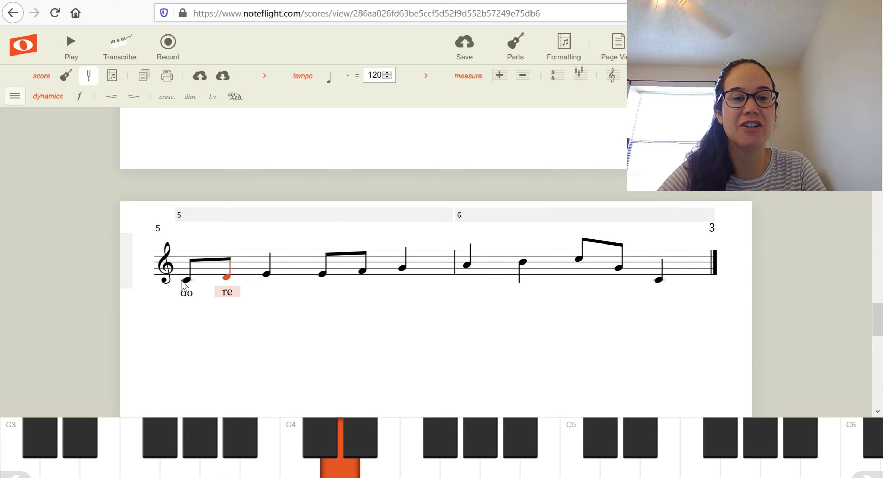
{"action": "type", "text": " mi mi"}
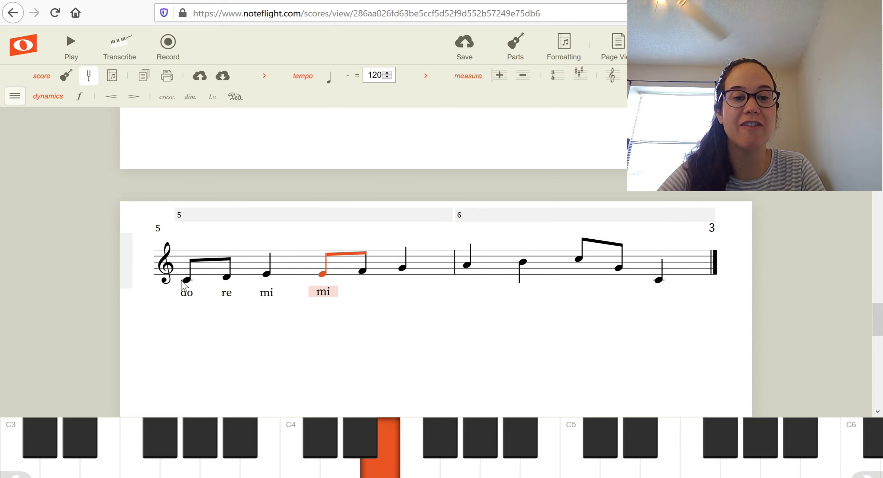
{"action": "type", "text": " fa so "}
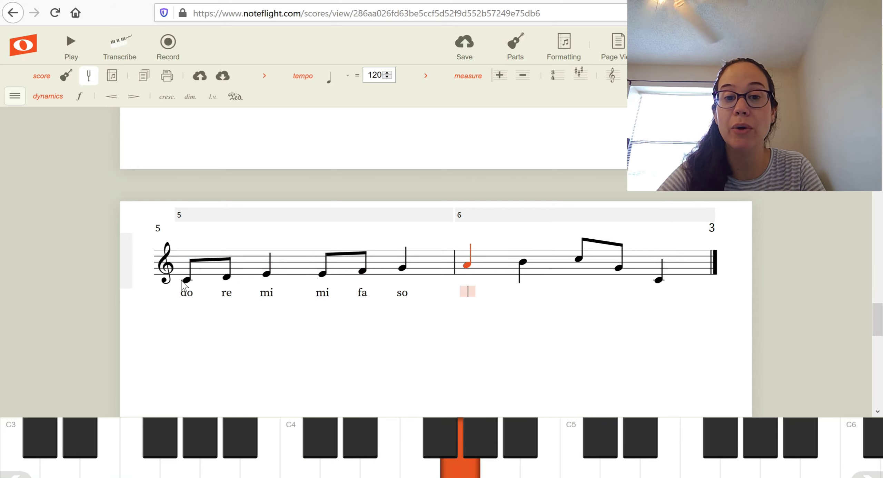
- Add the solfège lyrics "la ti do so do" under the notes of measure 6 and finish the lyric entry
{"action": "type", "text": "la ti "}
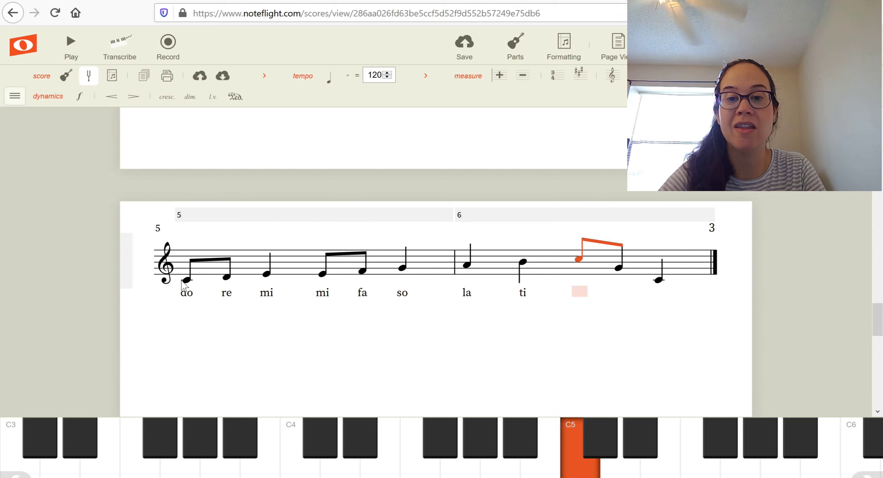
{"action": "type", "text": "do"}
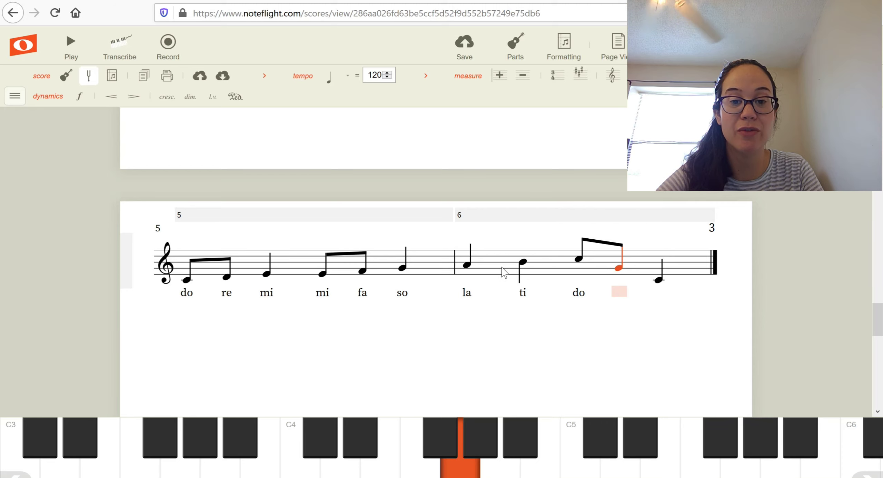
{"action": "left_click", "coordinate": [401, 269]}
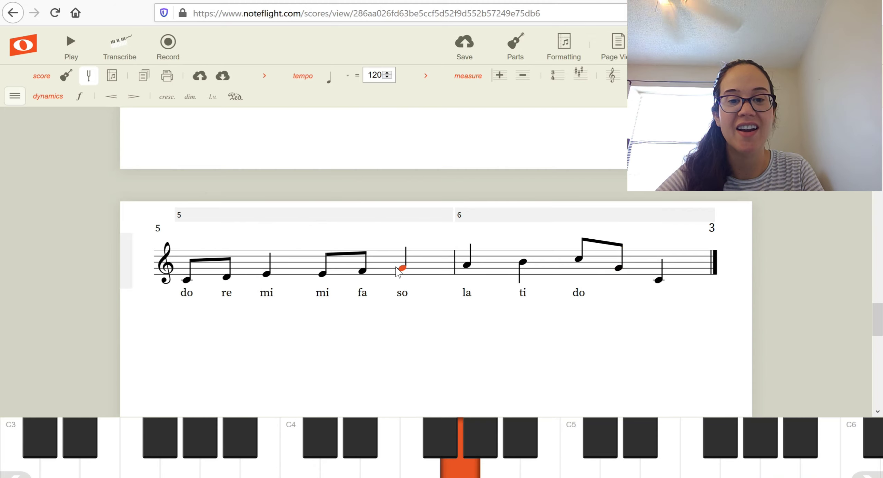
{"action": "left_click", "coordinate": [604, 274]}
{"action": "key", "text": "ctrl+l"}
{"action": "type", "text": "so do"}
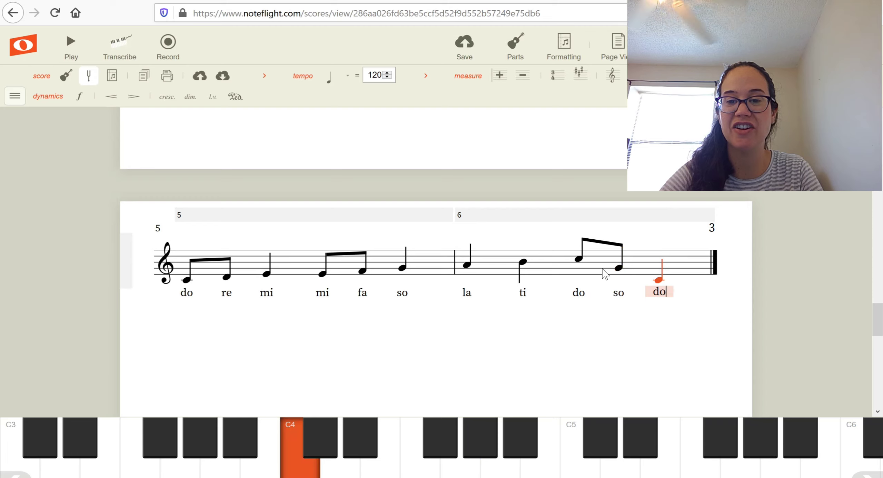
{"action": "key", "text": "Escape"}
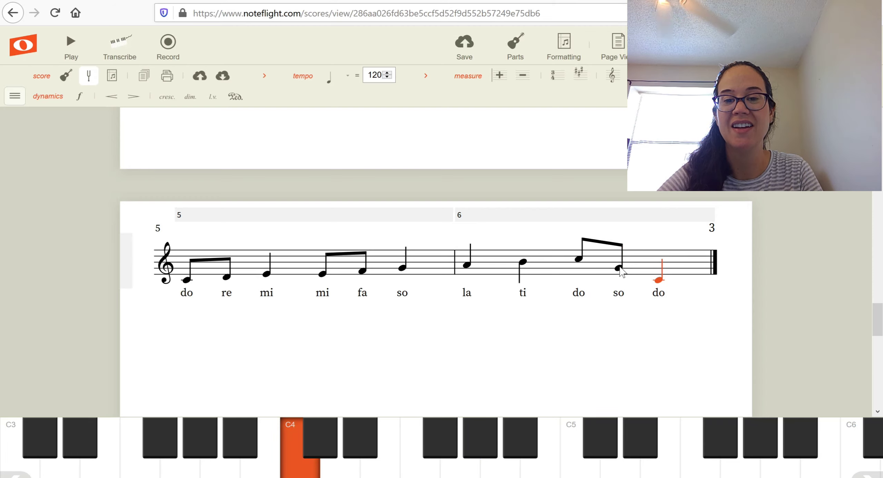
{"action": "left_click", "coordinate": [682, 316]}
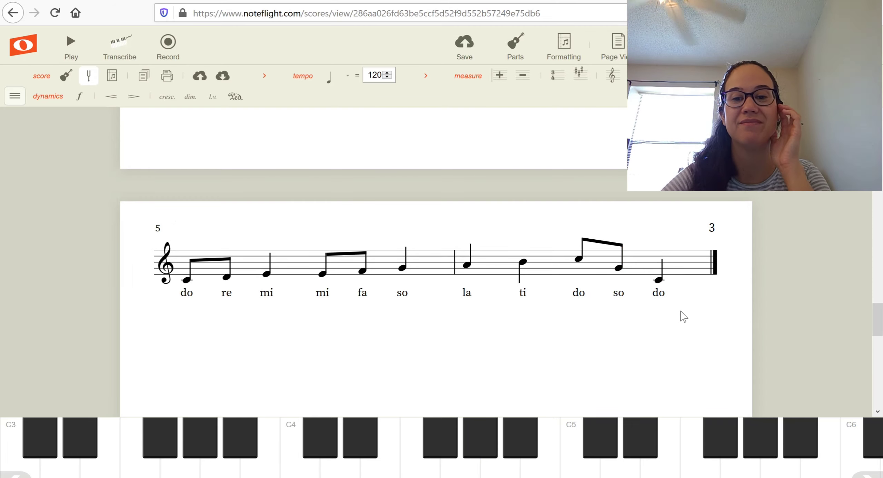
- Sound the first note of measure 5 and highlight measures 5 and 6 alternately to compare the two halves of the melody
{"action": "left_click", "coordinate": [183, 281]}
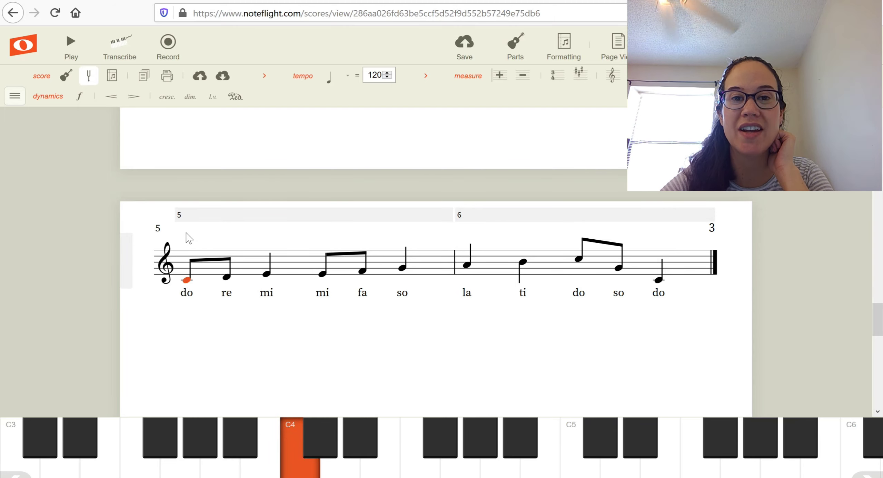
{"action": "left_click", "coordinate": [306, 217]}
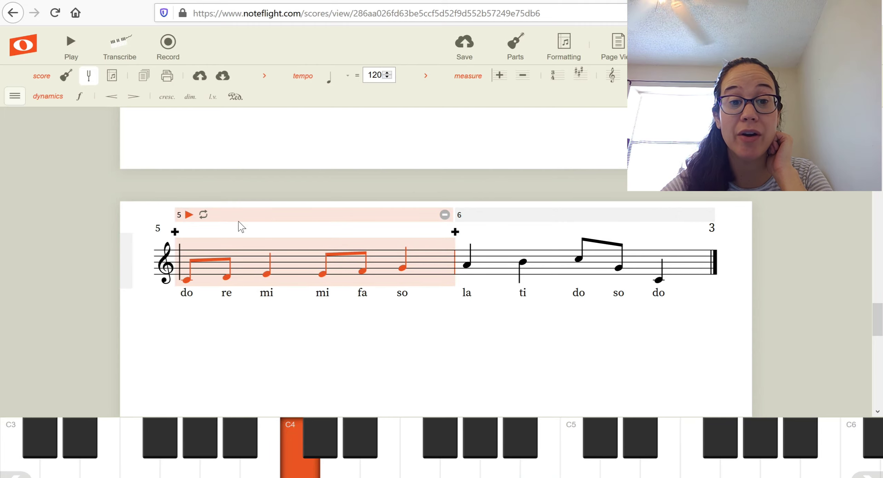
{"action": "left_click", "coordinate": [529, 226]}
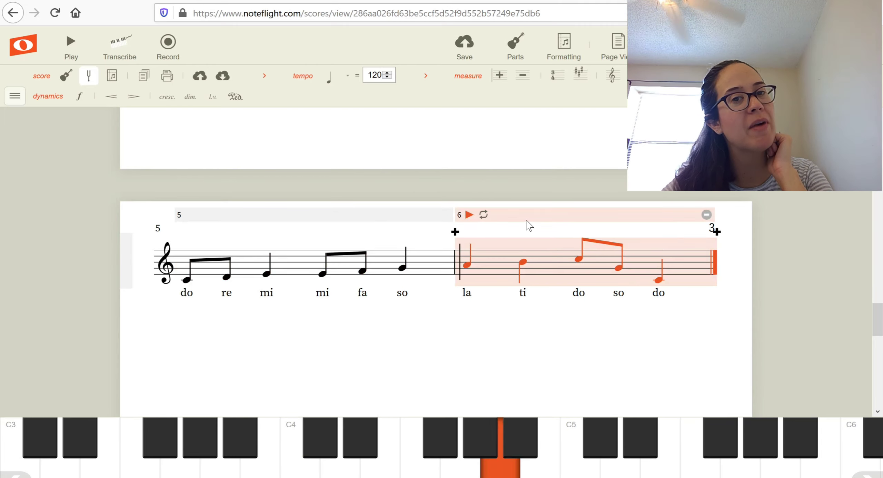
{"action": "left_click", "coordinate": [272, 217]}
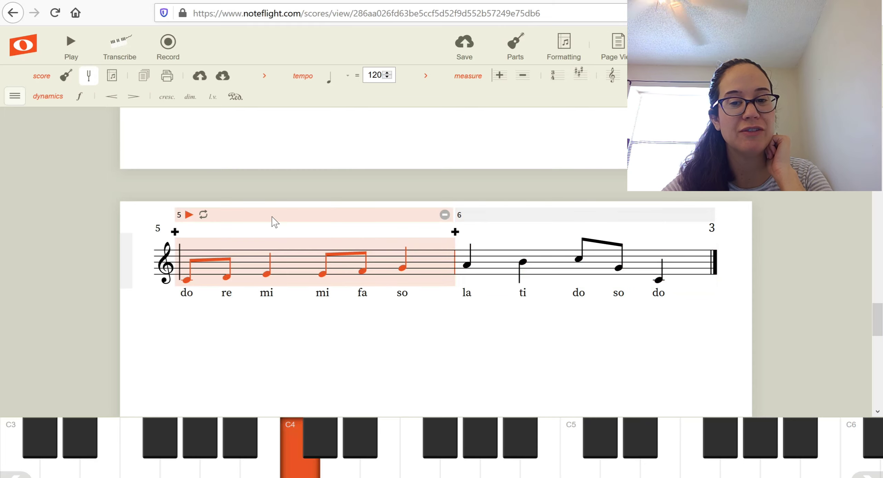
{"action": "left_click", "coordinate": [185, 281]}
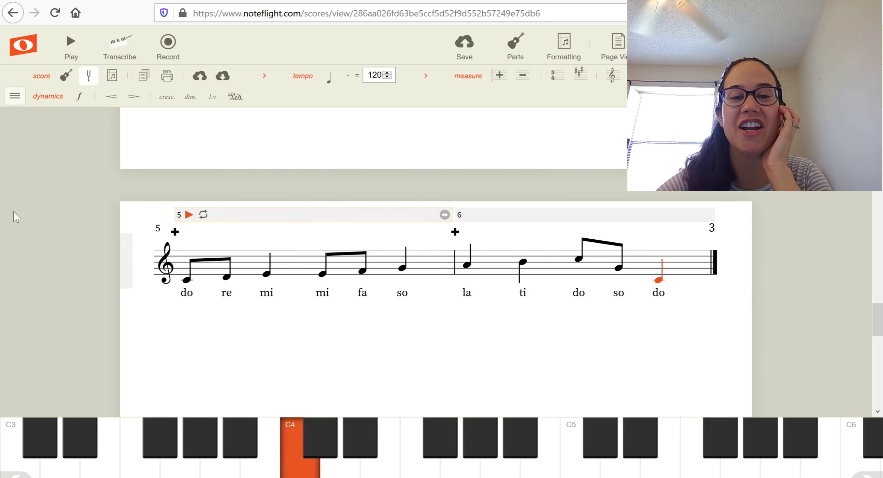
{"action": "left_click", "coordinate": [307, 224]}
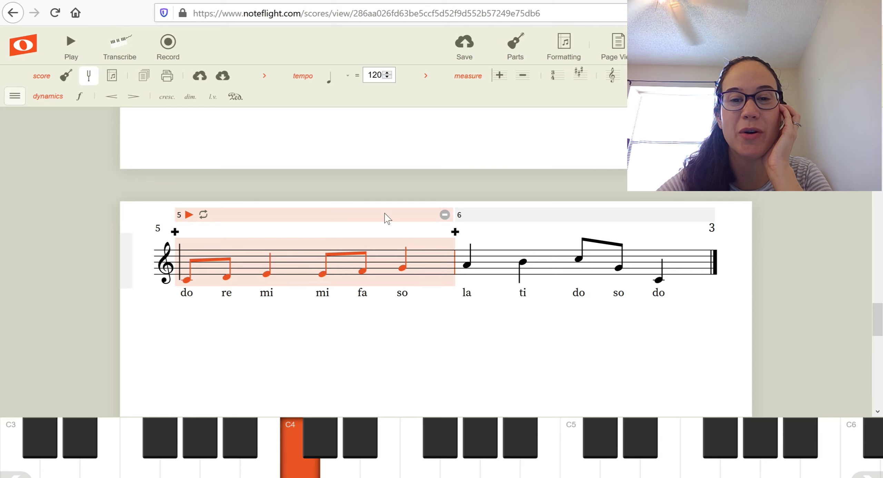
{"action": "left_click", "coordinate": [544, 210]}
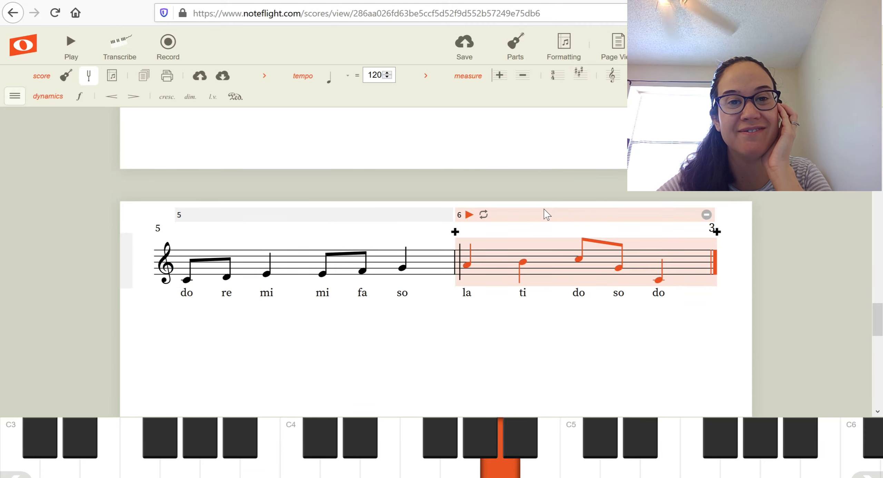
{"action": "left_click", "coordinate": [296, 219]}
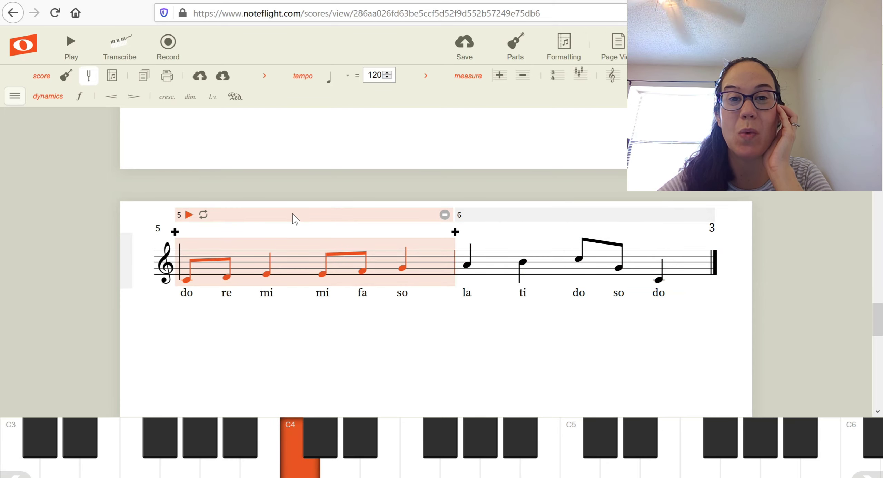
- Sound out the whole melody note by note, from the first note of measure 5 to the last note of measure 6
{"action": "left_click", "coordinate": [185, 282]}
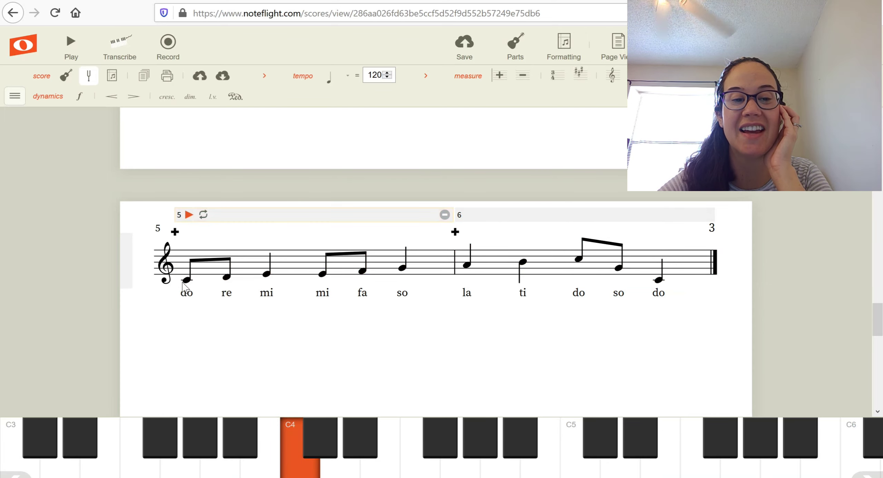
{"action": "left_click", "coordinate": [184, 281]}
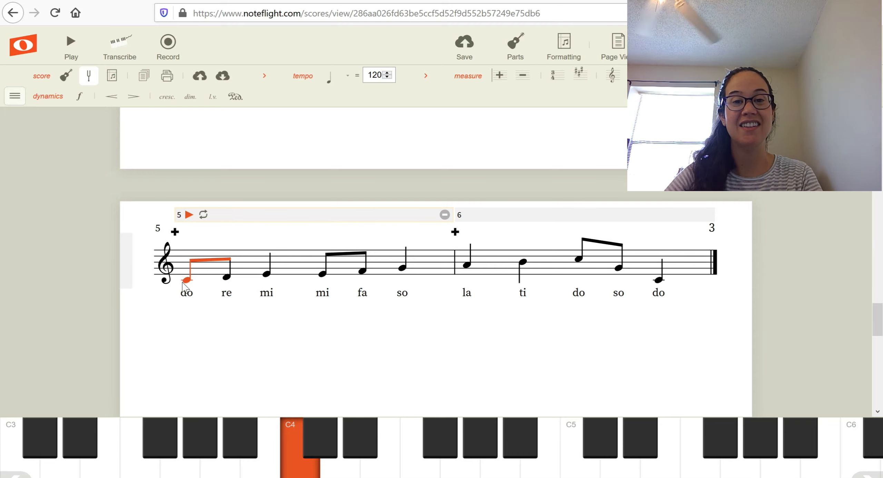
{"action": "key", "text": "Right"}
{"action": "key", "text": "Right"}
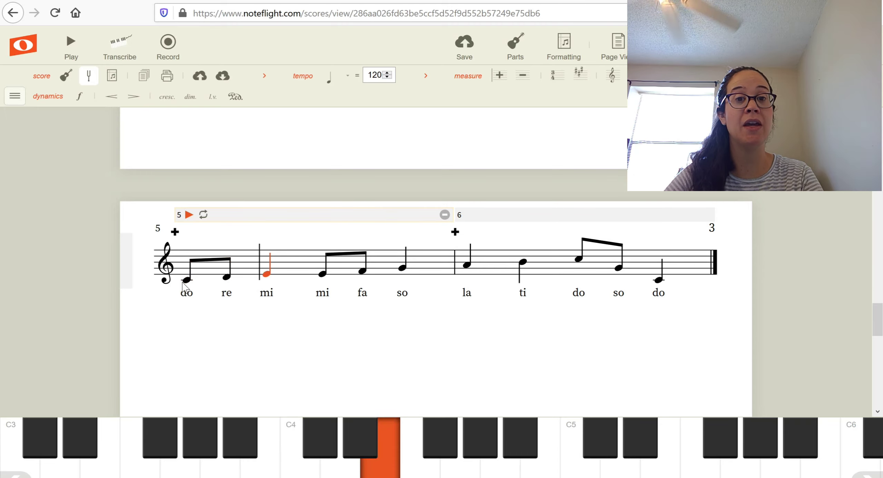
{"action": "key", "text": "Right"}
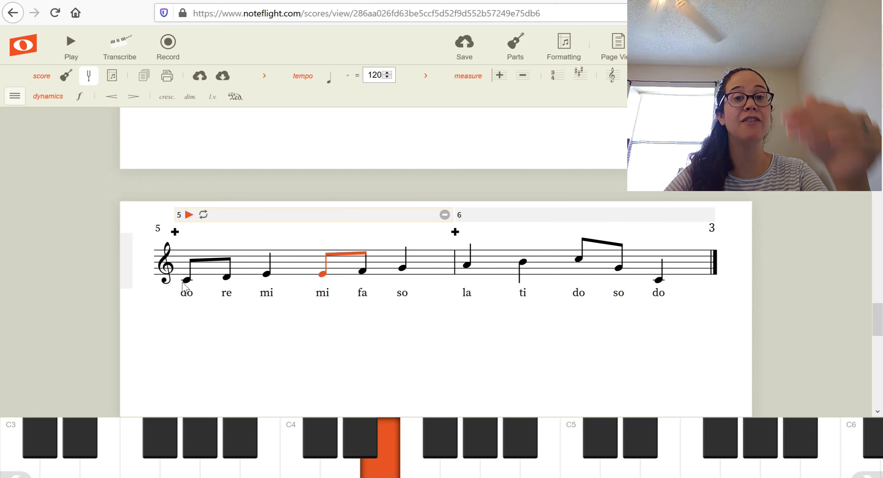
{"action": "key", "text": "Right"}
{"action": "key", "text": "Right"}
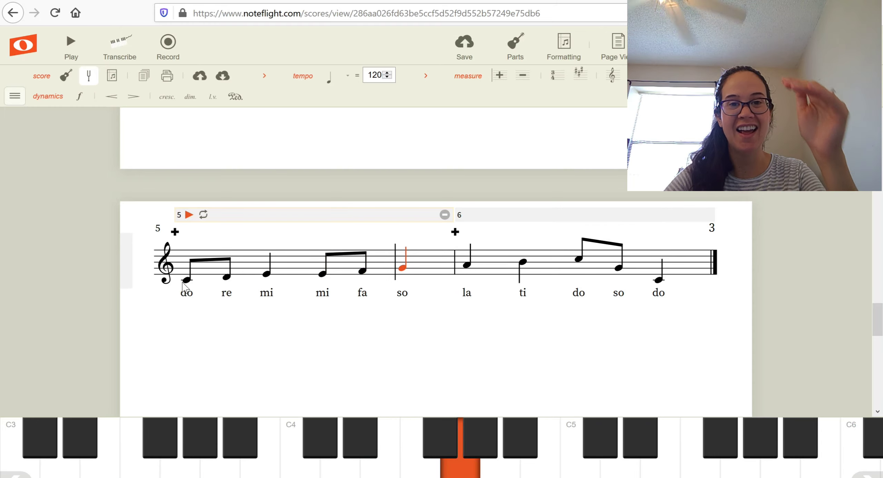
{"action": "key", "text": "Right"}
{"action": "key", "text": "Right"}
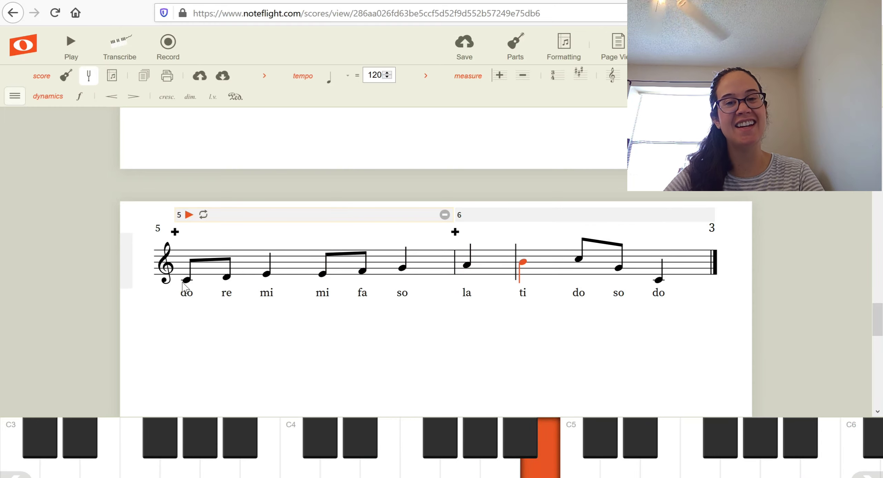
{"action": "key", "text": "Right"}
{"action": "key", "text": "Right"}
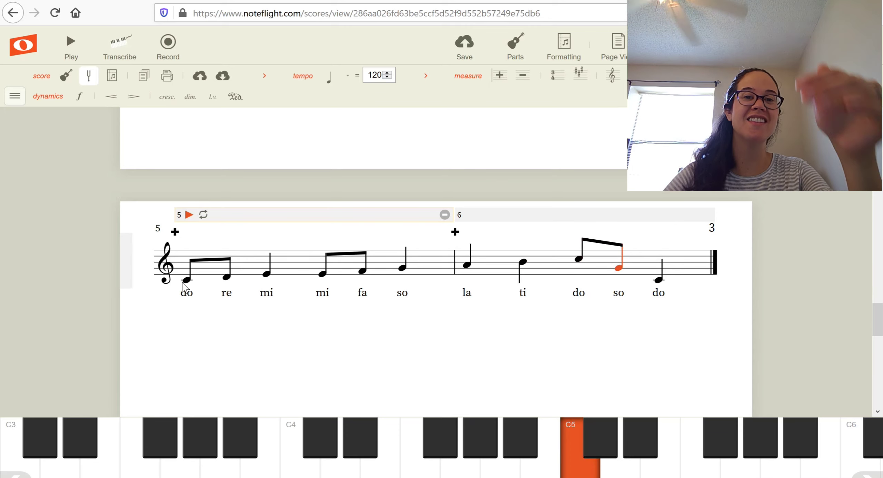
{"action": "key", "text": "Right"}
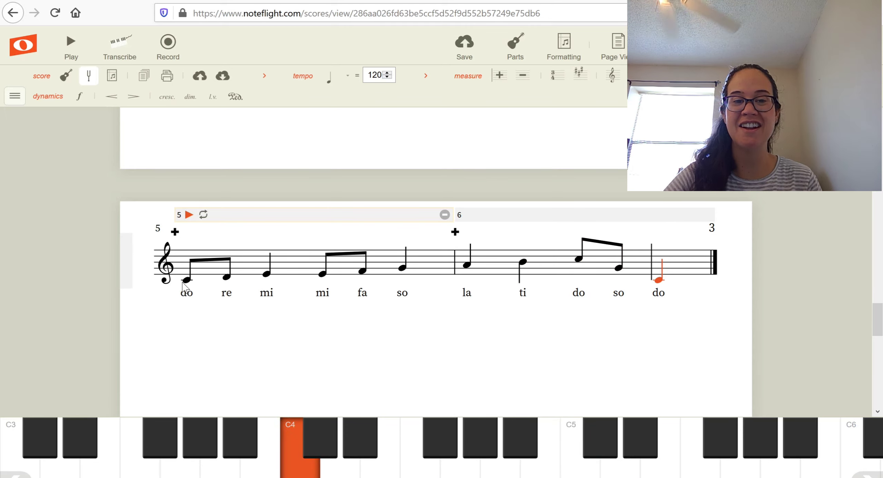
- Shorten the third note of measure 5 to an eighth note and fill the eighth rest after it with another E eighth note
{"action": "left_click", "coordinate": [265, 274]}
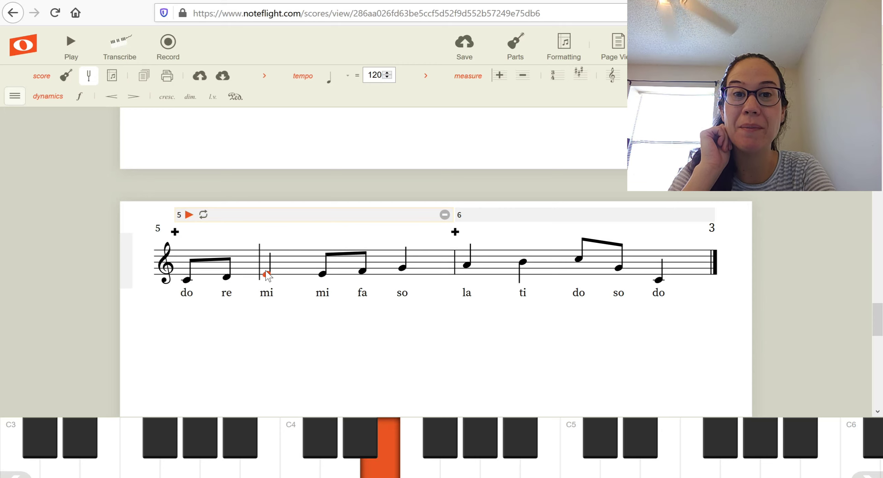
{"action": "key", "text": "4"}
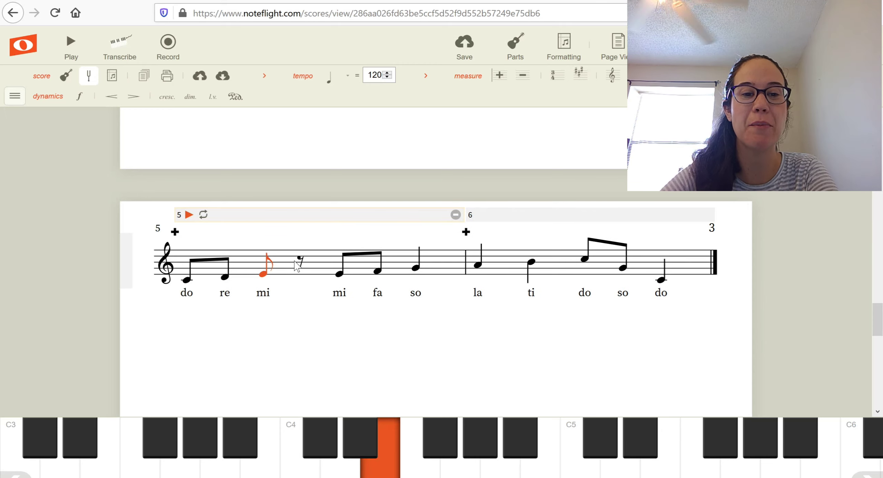
{"action": "key", "text": "Right"}
{"action": "left_click", "coordinate": [294, 276]}
{"action": "key", "text": "Up"}
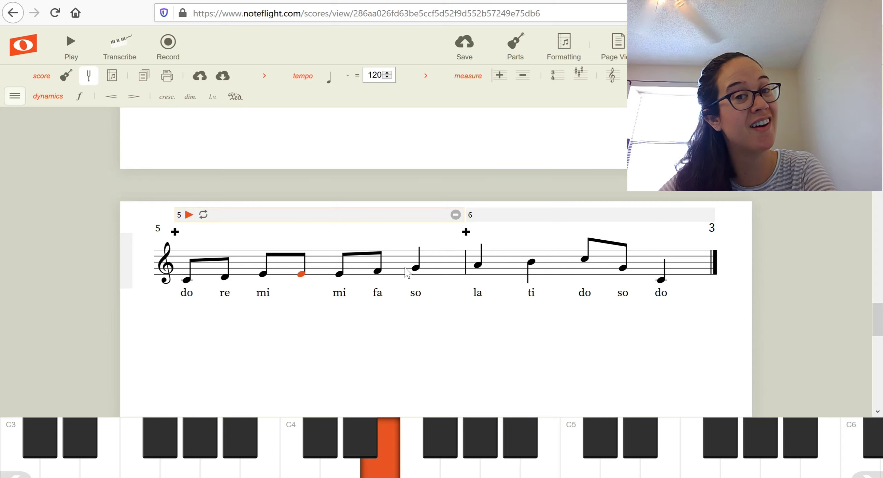
- Highlight measure 6, measure 5 and measure 6 again to review the revised melody
{"action": "left_click", "coordinate": [511, 219]}
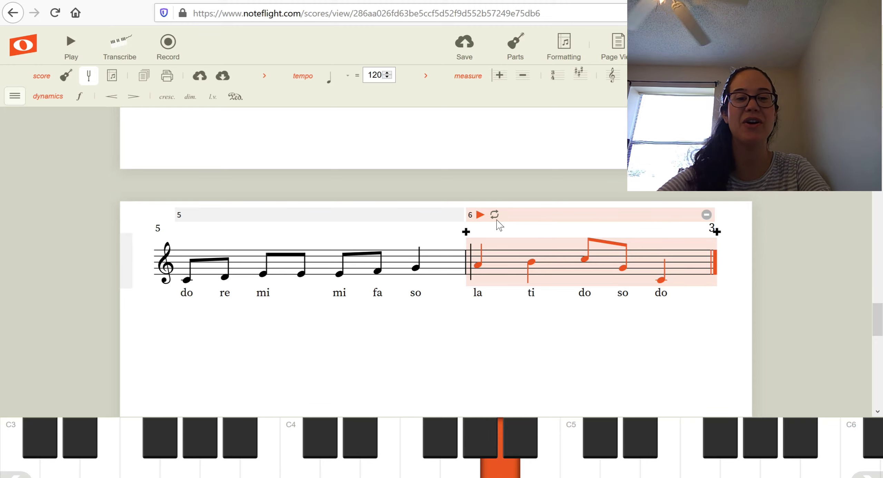
{"action": "left_click", "coordinate": [400, 218]}
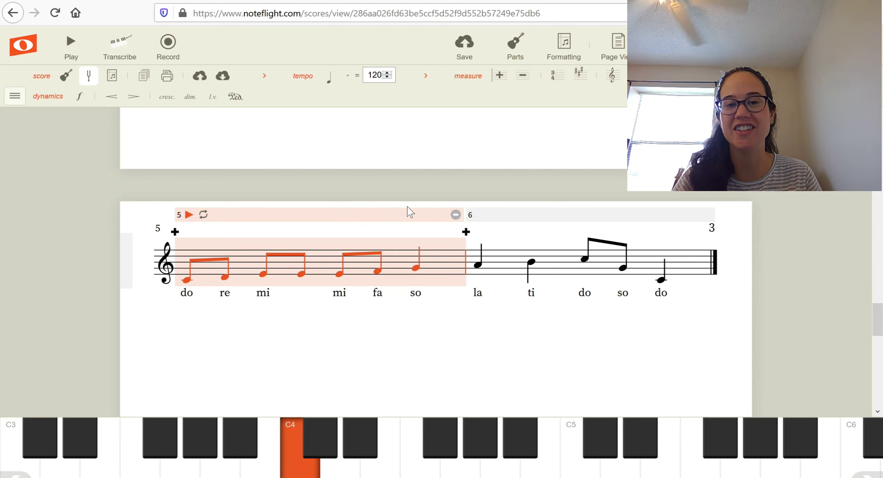
{"action": "left_click", "coordinate": [511, 216]}
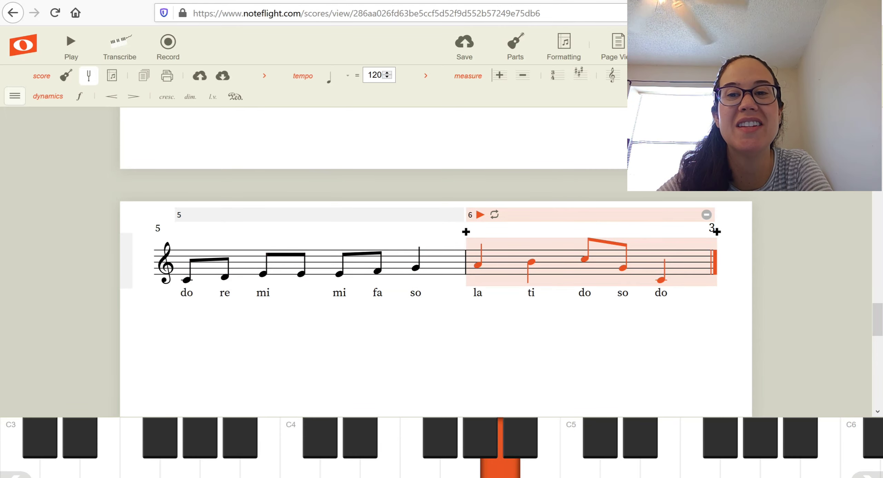
- Switch to the Label the Solfege worksheet in Paint and label the melody's first and last notes "Do"
{"action": "key", "text": "ctrl+Tab"}
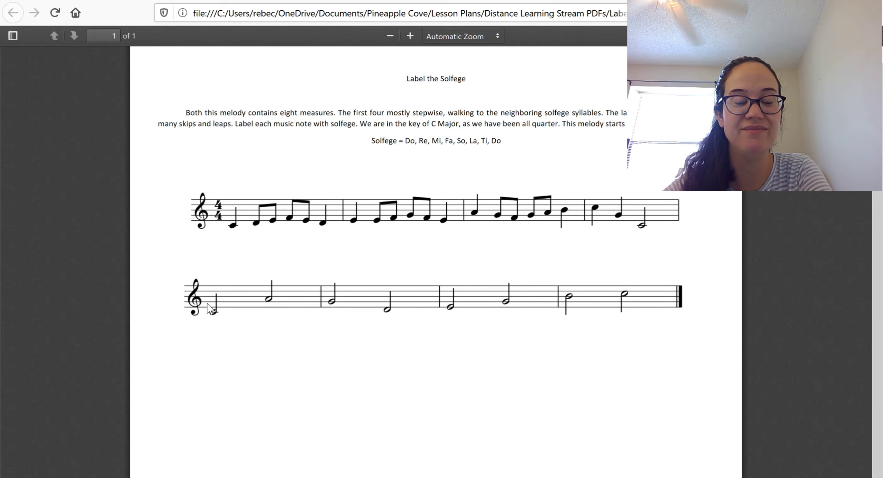
{"action": "key", "text": "alt+Tab"}
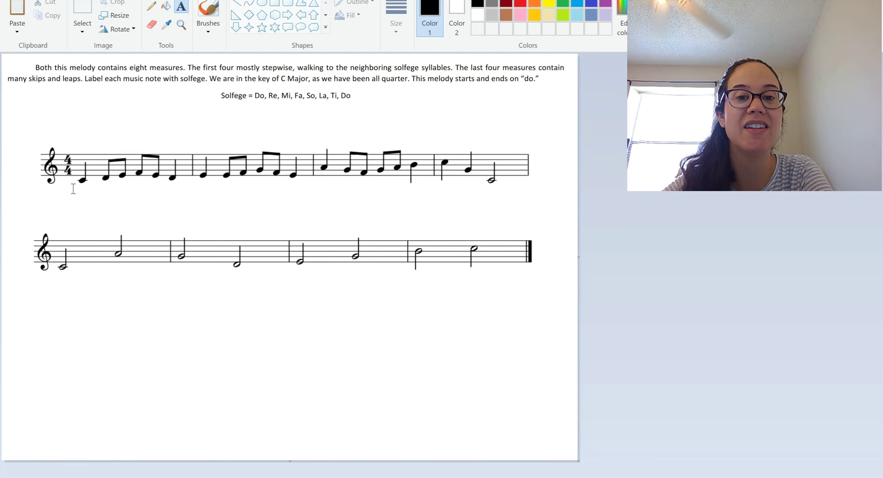
{"action": "left_click", "coordinate": [74, 181]}
{"action": "type", "text": "Do"}
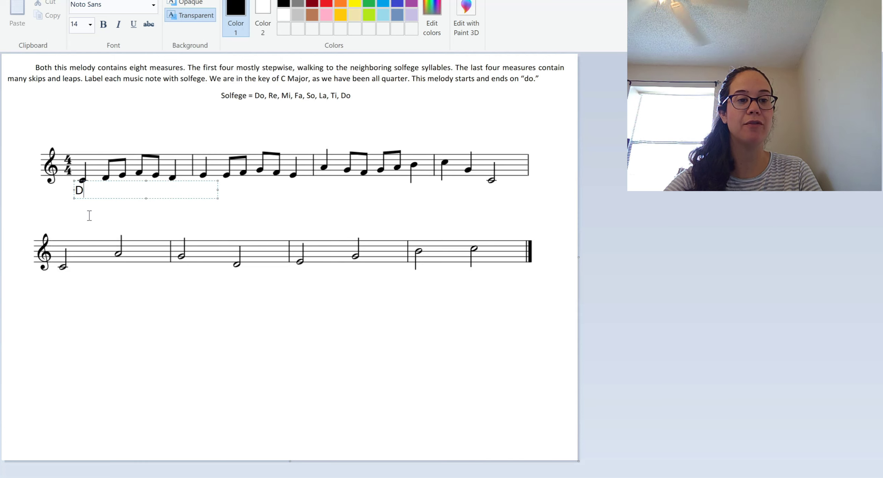
{"action": "left_click", "coordinate": [461, 273]}
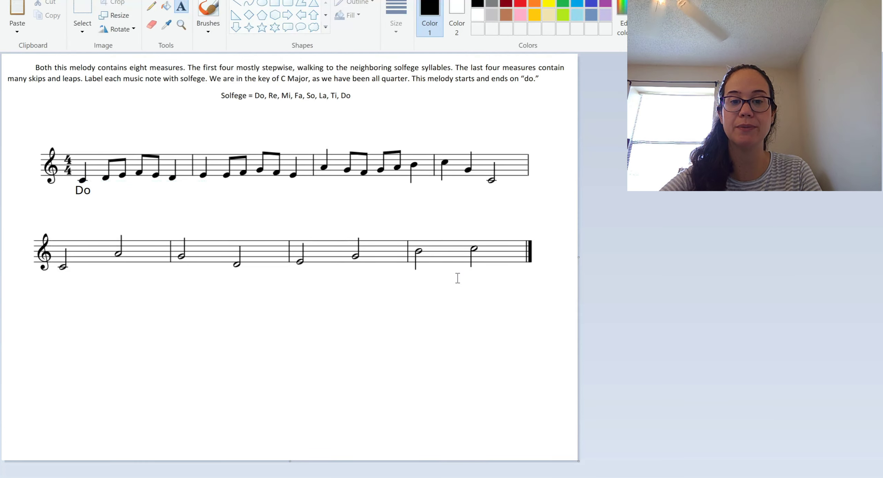
{"action": "left_click", "coordinate": [467, 270]}
{"action": "type", "text": "Do"}
{"action": "left_click", "coordinate": [291, 208]}
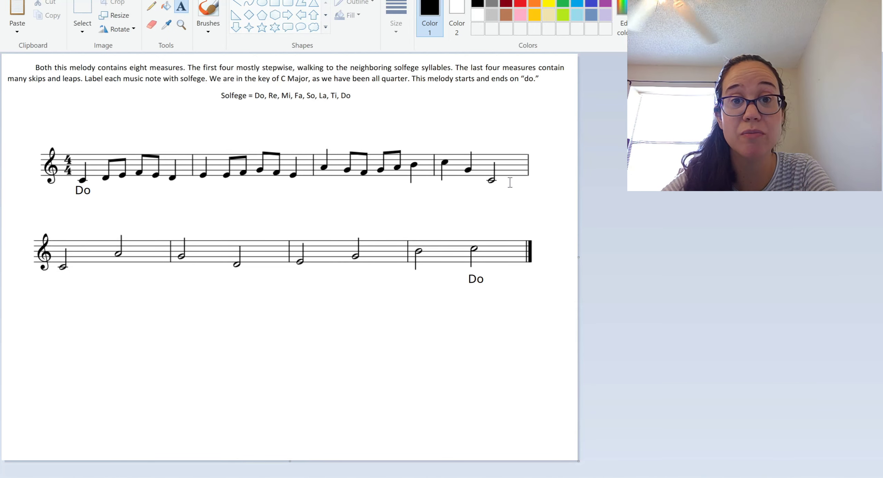
- Add a text box under the rest of the first staff and label measure 1's remaining notes "Re Mi Fa Mi Re"
{"action": "left_click", "coordinate": [96, 192]}
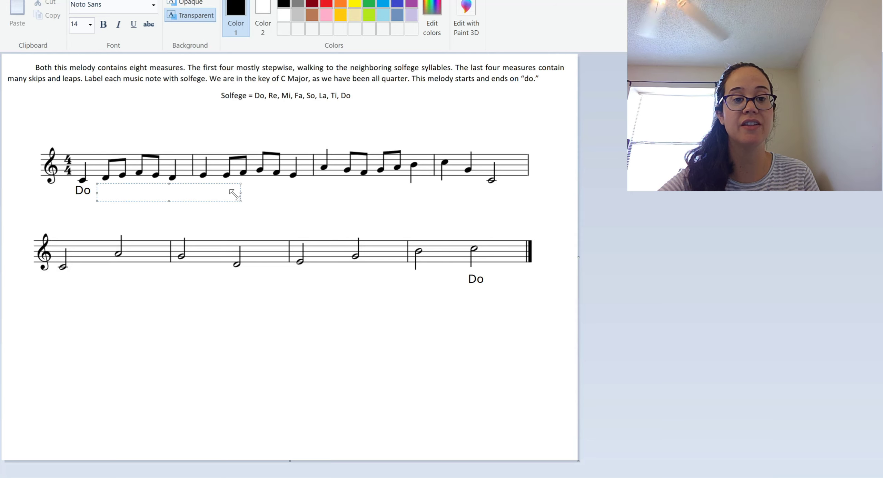
{"action": "left_click_drag", "start_coordinate": [240, 201], "coordinate": [516, 197]}
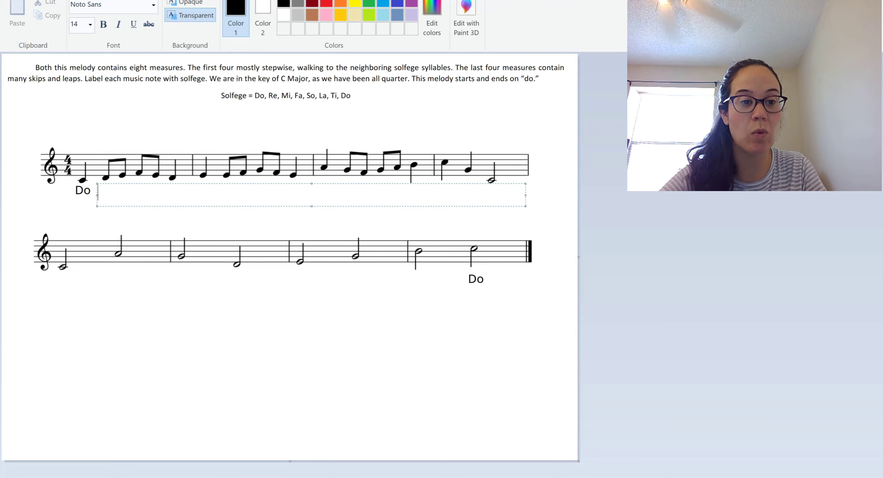
{"action": "type", "text": "Re"}
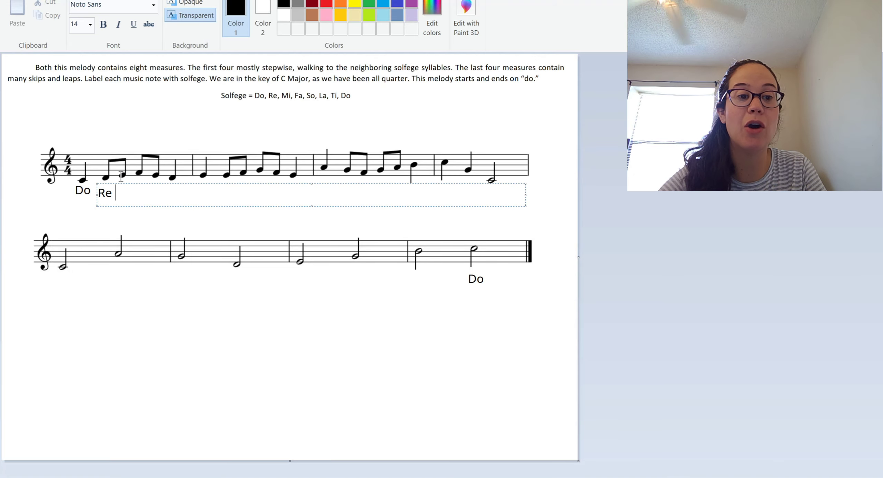
{"action": "type", "text": "Mi"}
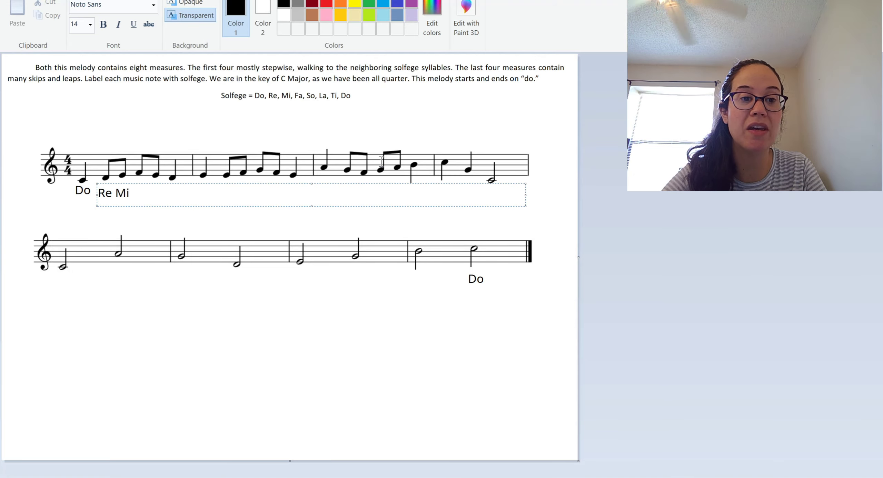
{"action": "type", "text": " Fa "}
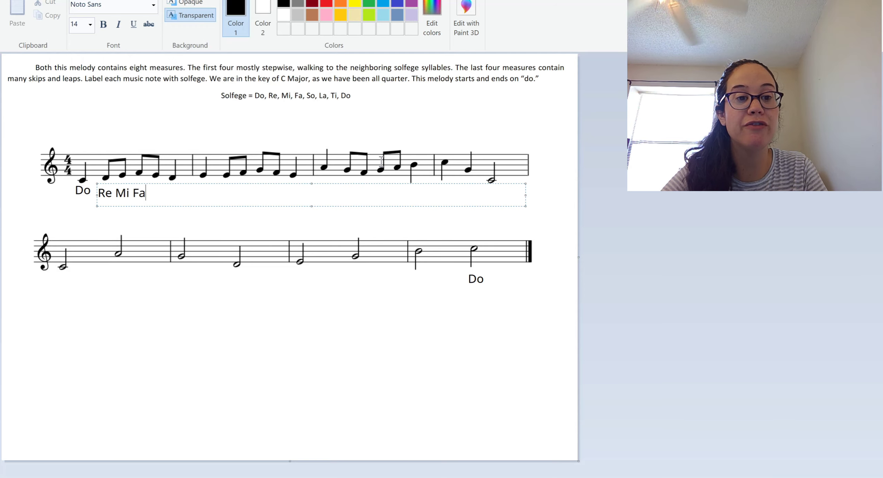
{"action": "type", "text": " Mi"}
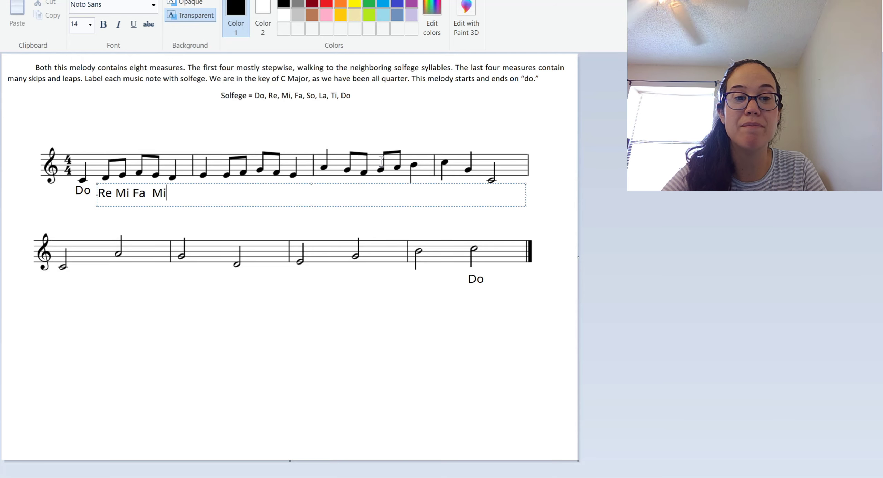
{"action": "key", "text": "BackSpace"}
{"action": "key", "text": "BackSpace"}
{"action": "type", "text": "Mi "}
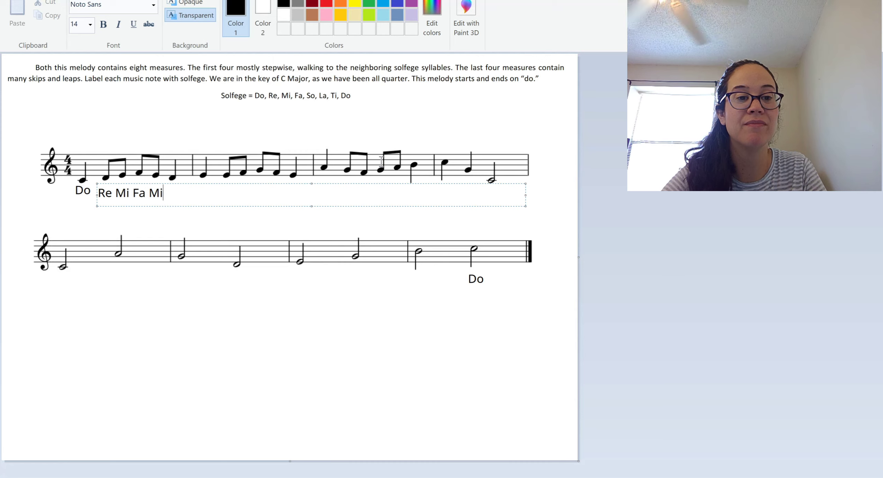
{"action": "type", "text": " Re"}
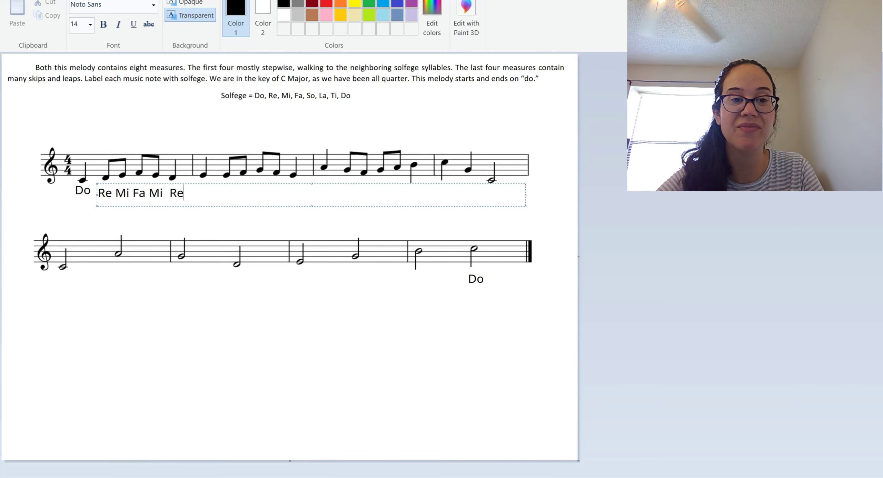
- Continue the first staff's text box by labelling measure 2's notes "Mi Mi Fa So Fa Mi", spaced under the noteheads
{"action": "type", "text": "Mi"}
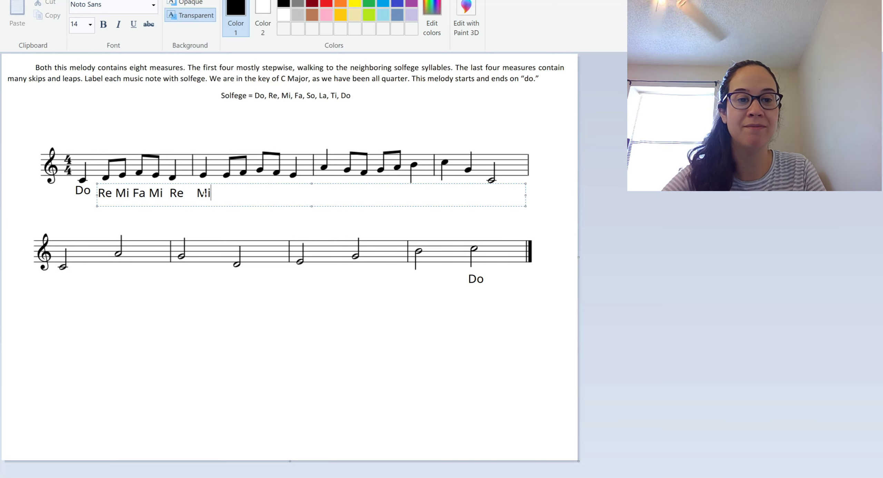
{"action": "type", "text": "   Mi"}
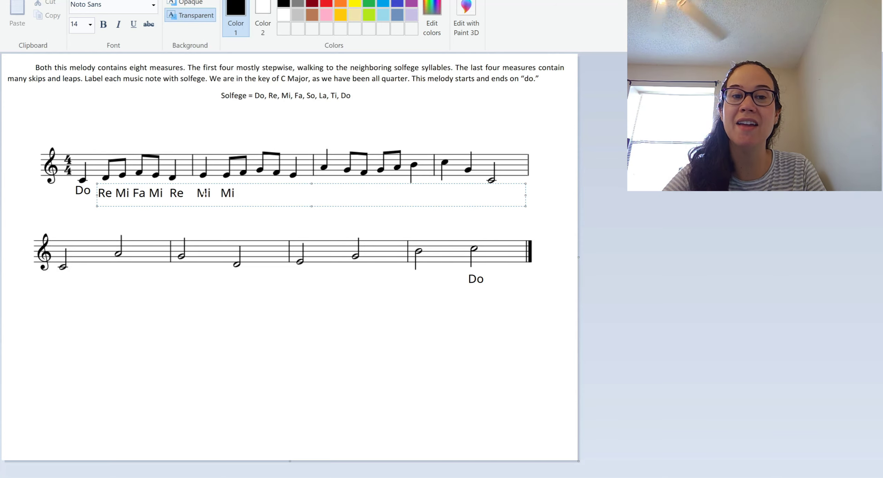
{"action": "type", "text": " Fa"}
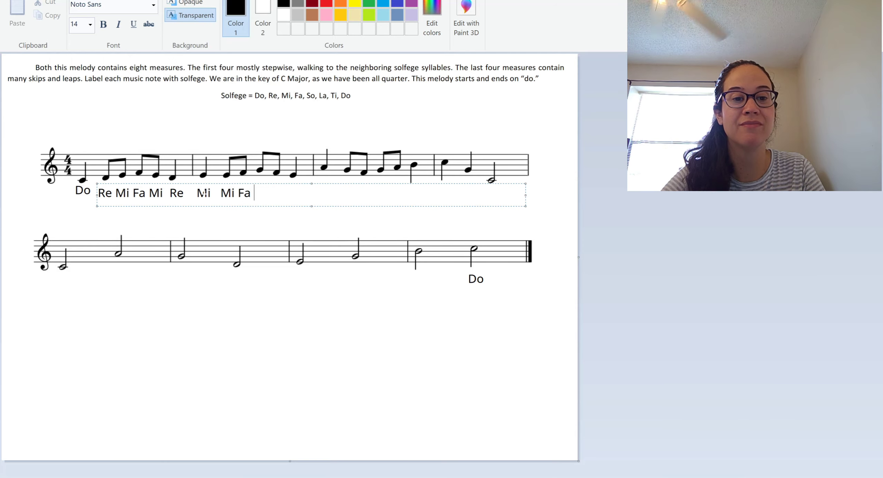
{"action": "type", "text": "  So"}
{"action": "key", "text": "BackSpace"}
{"action": "key", "text": "BackSpace"}
{"action": "key", "text": "BackSpace"}
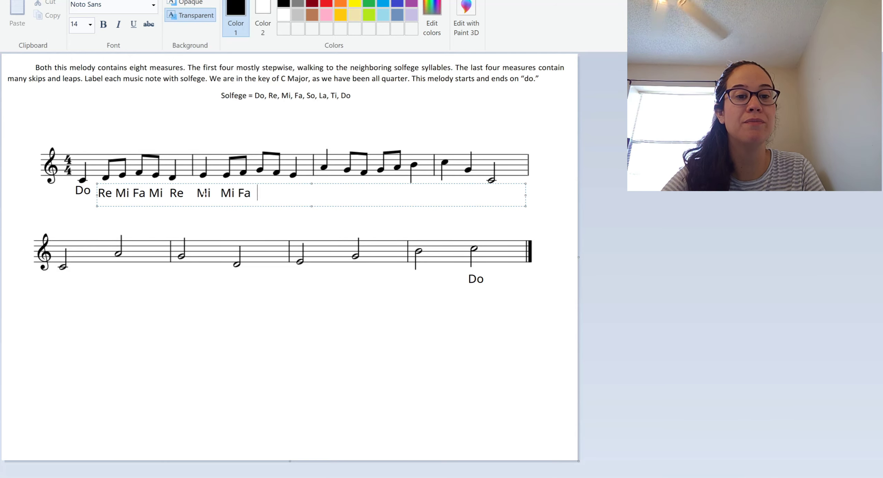
{"action": "type", "text": "So "}
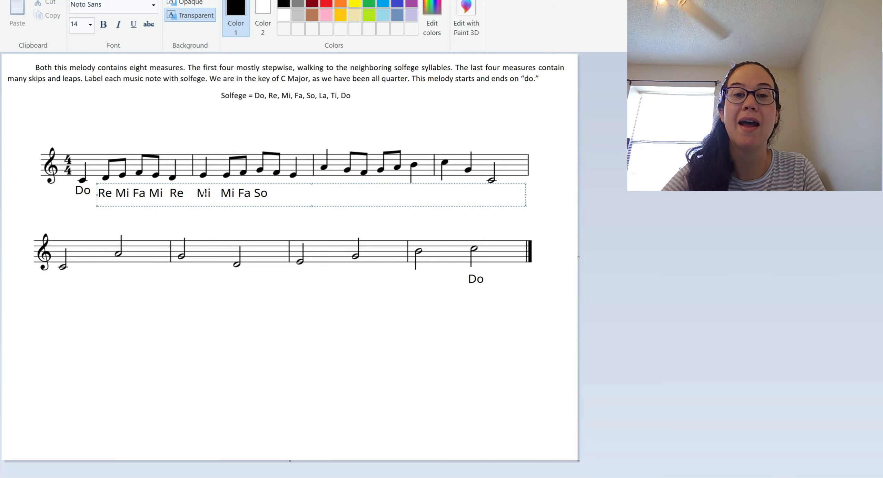
{"action": "type", "text": "Fa"}
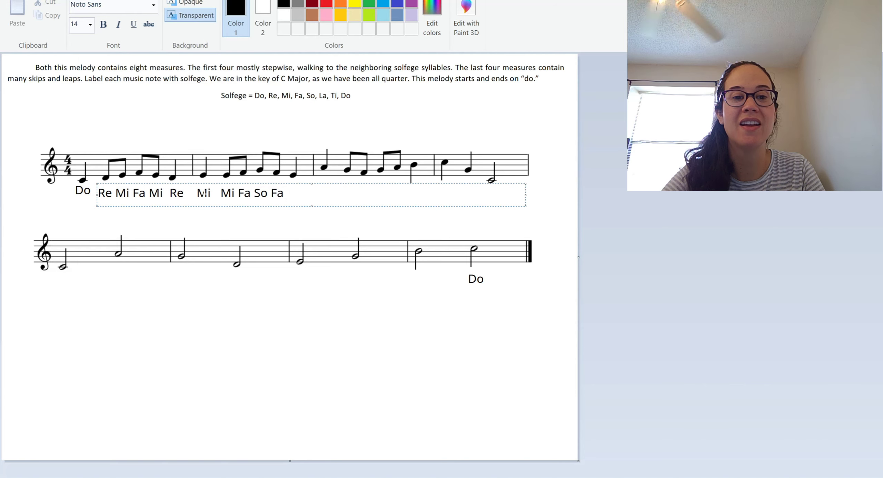
{"action": "type", "text": " Mi"}
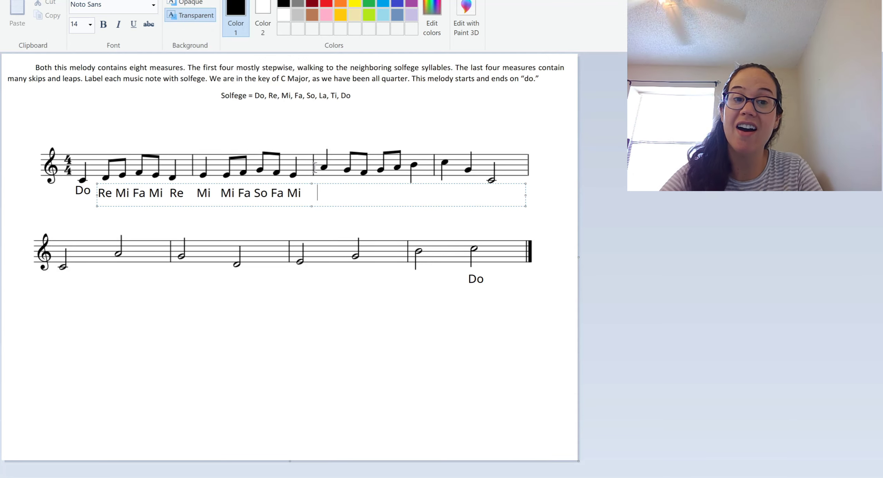
- Label measure 3's notes "La So Fa So La Ti" in the same text line
{"action": "type", "text": "La   "}
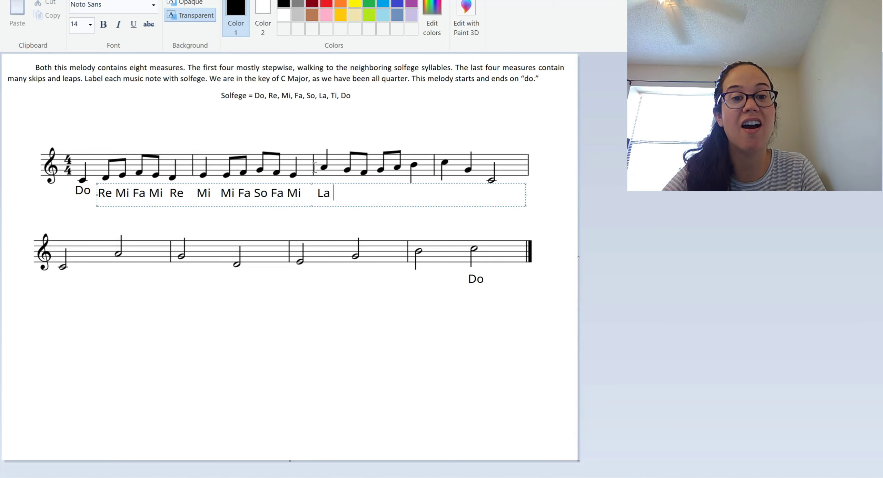
{"action": "type", "text": "So "}
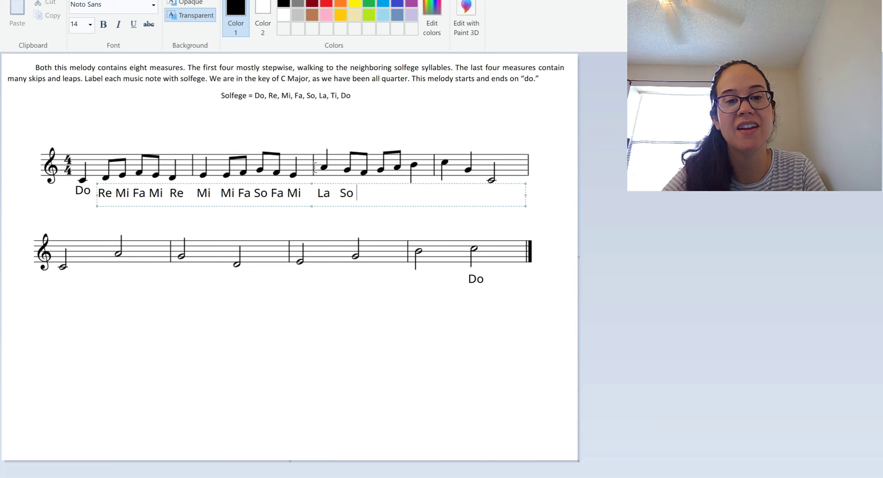
{"action": "type", "text": "Fa  "}
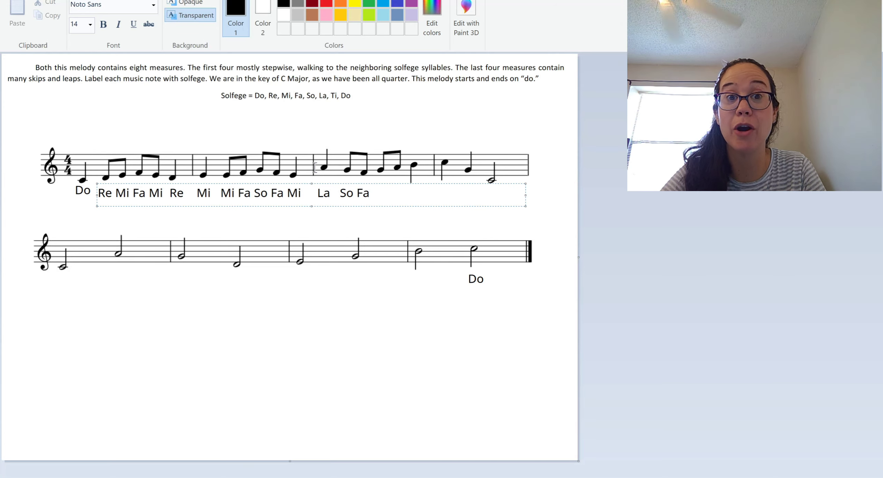
{"action": "type", "text": "So La "}
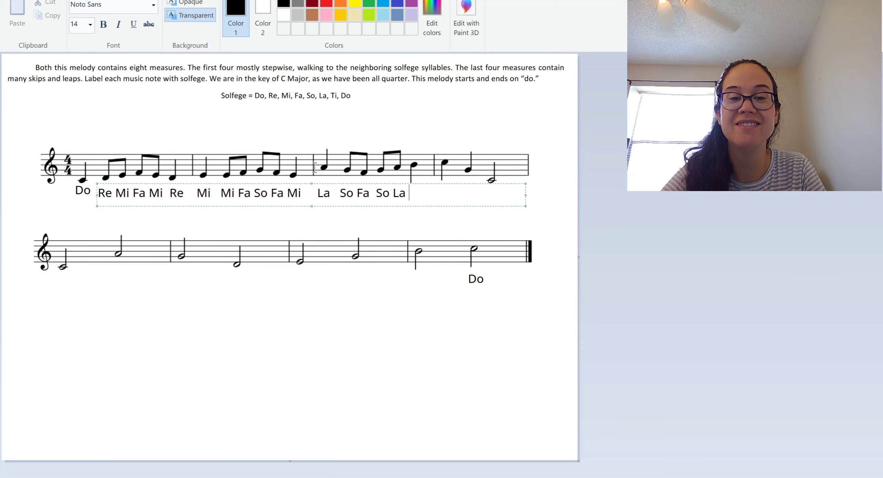
{"action": "type", "text": "Ti     "}
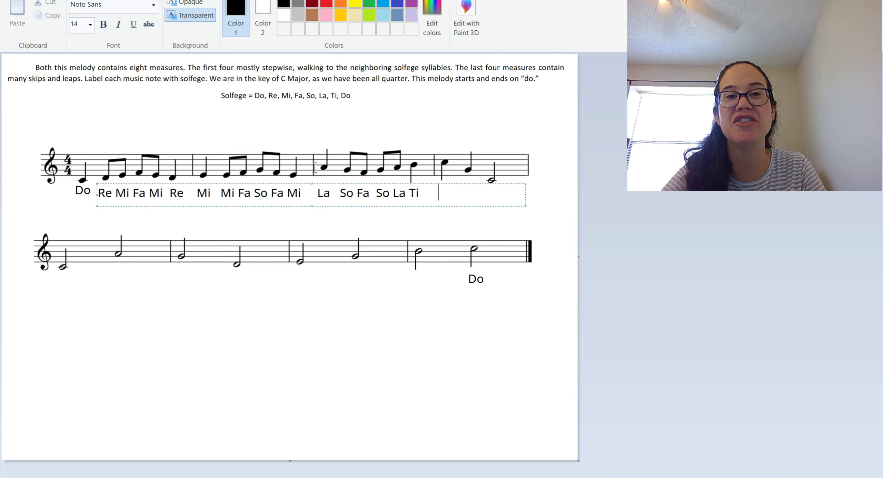
- Label measure 4's notes "Do So Do" and finish the first staff's text box
{"action": "type", "text": "Do"}
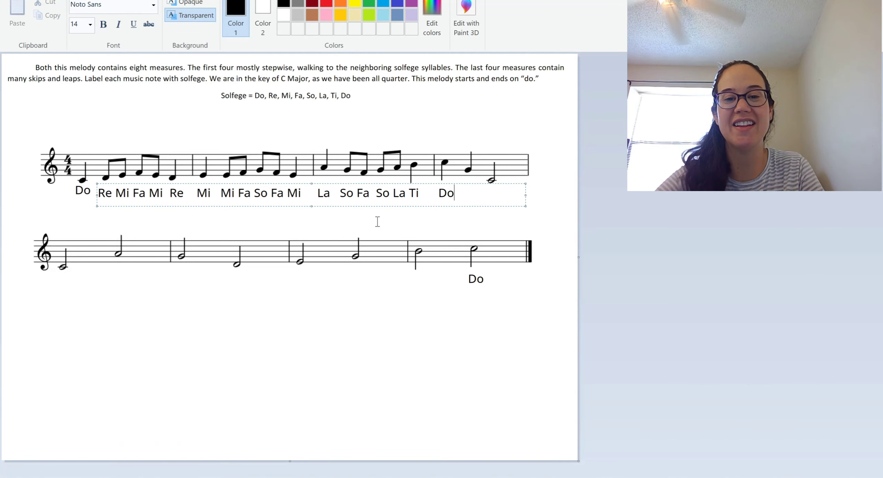
{"action": "type", "text": "So"}
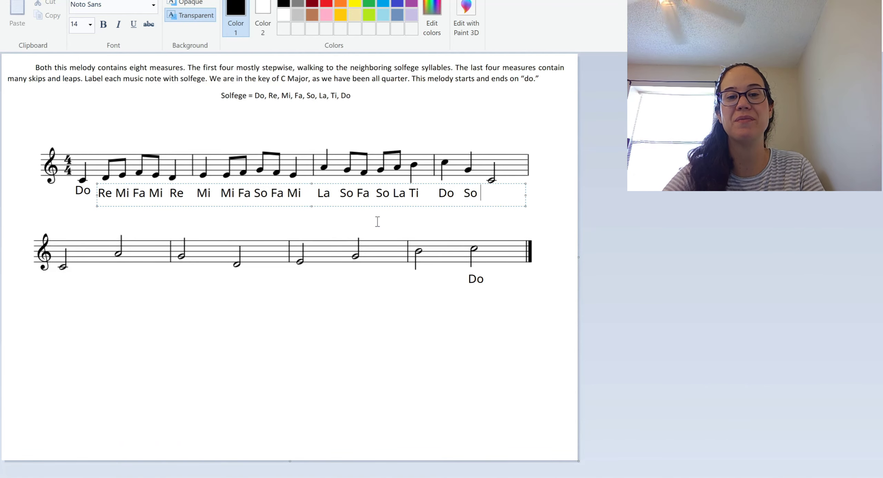
{"action": "key", "text": "BackSpace"}
{"action": "type", "text": "Do"}
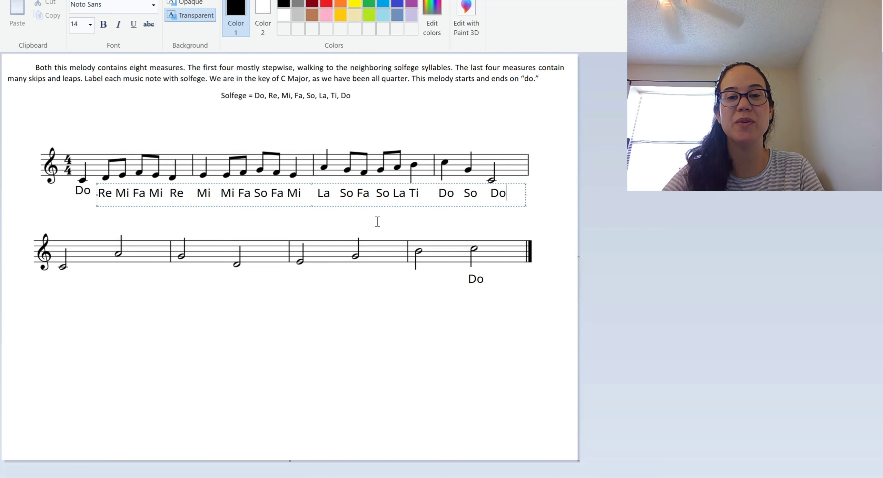
{"action": "left_click", "coordinate": [49, 276]}
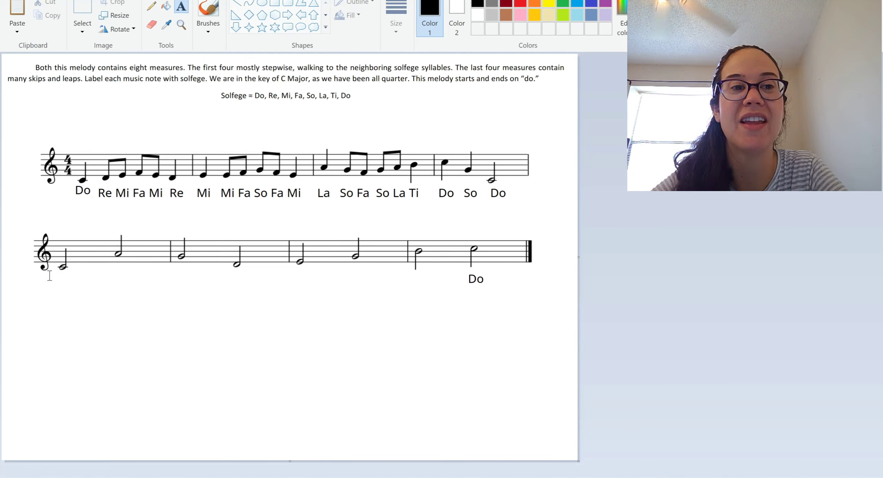
- Add a text box under the second staff, label its first note "Do", and widen the box to reach the last note
{"action": "left_click_drag", "start_coordinate": [50, 267], "coordinate": [193, 284]}
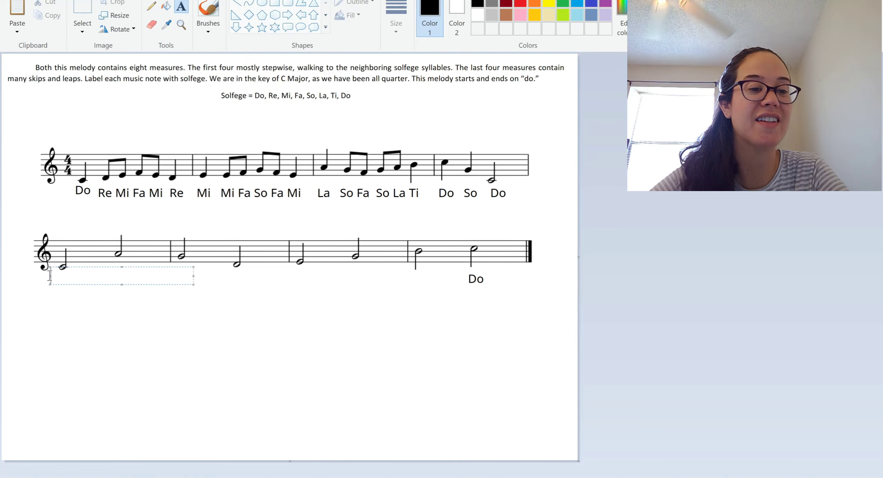
{"action": "left_click_drag", "start_coordinate": [85, 284], "coordinate": [83, 292]}
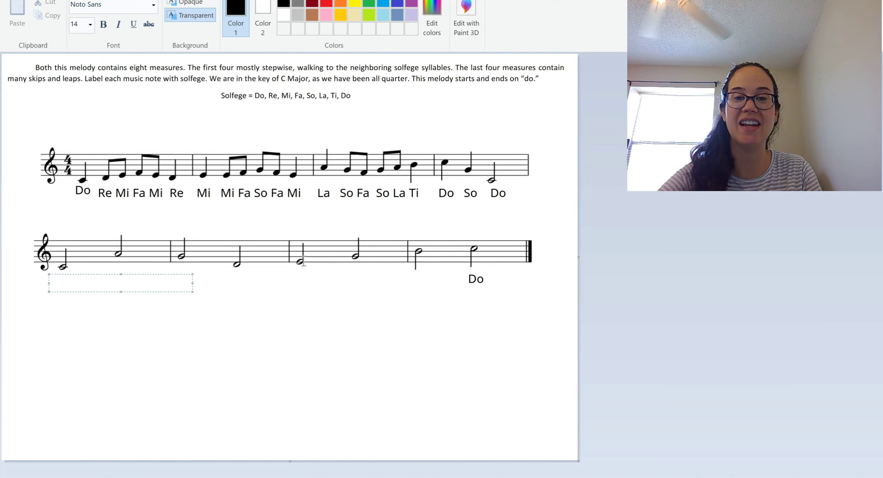
{"action": "type", "text": "S"}
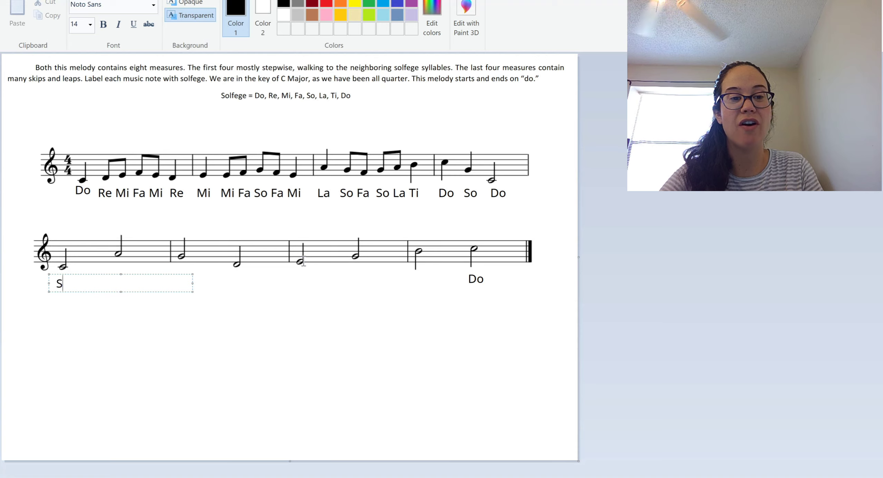
{"action": "key", "text": "BackSpace"}
{"action": "type", "text": "Do"}
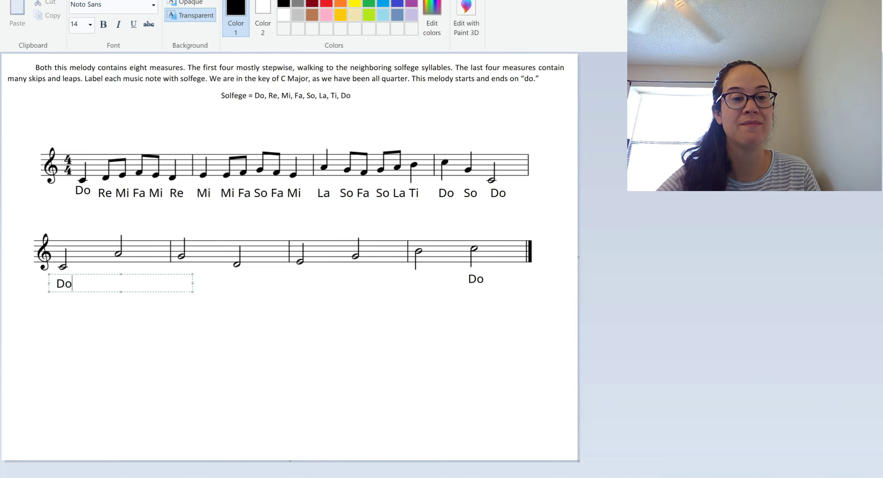
{"action": "left_click_drag", "start_coordinate": [192, 291], "coordinate": [489, 293]}
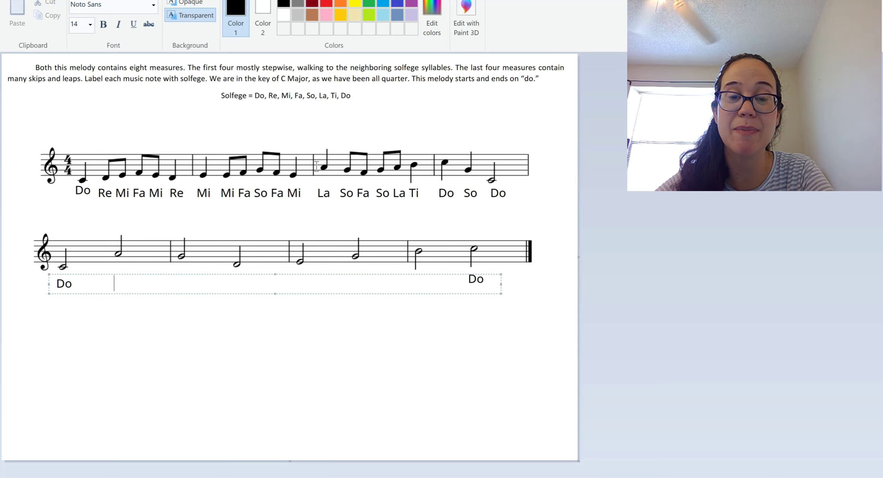
- Label measure 5's second note "LA" and measure 6's first note "So" in the second staff's text box
{"action": "type", "text": "L"}
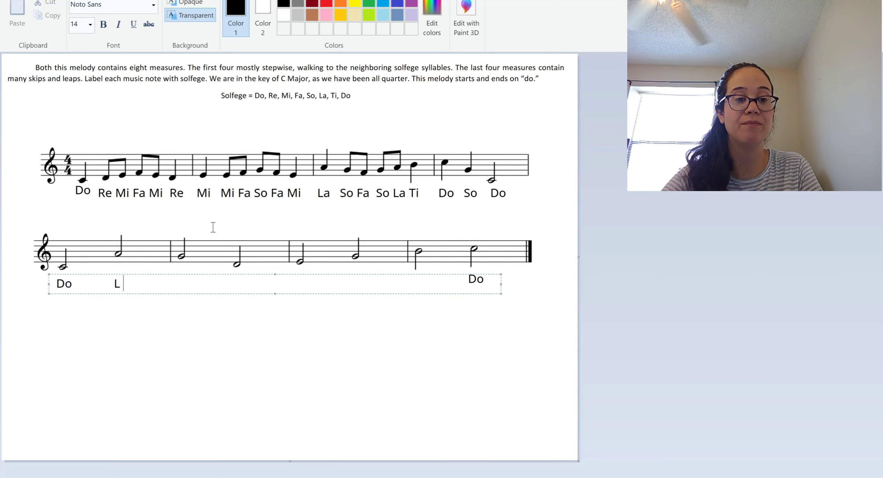
{"action": "type", "text": "A              sO"}
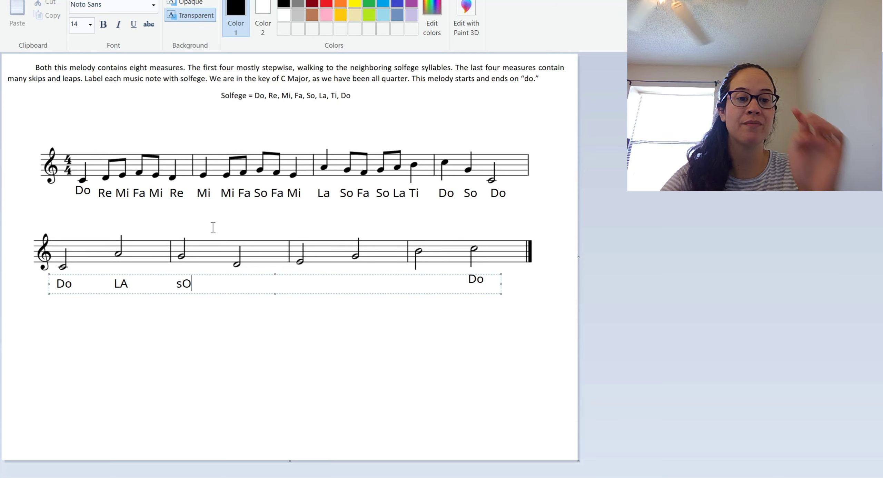
{"action": "key", "text": "BackSpace"}
{"action": "key", "text": "BackSpace"}
{"action": "type", "text": "s"}
{"action": "key", "text": "BackSpace"}
{"action": "type", "text": "SO"}
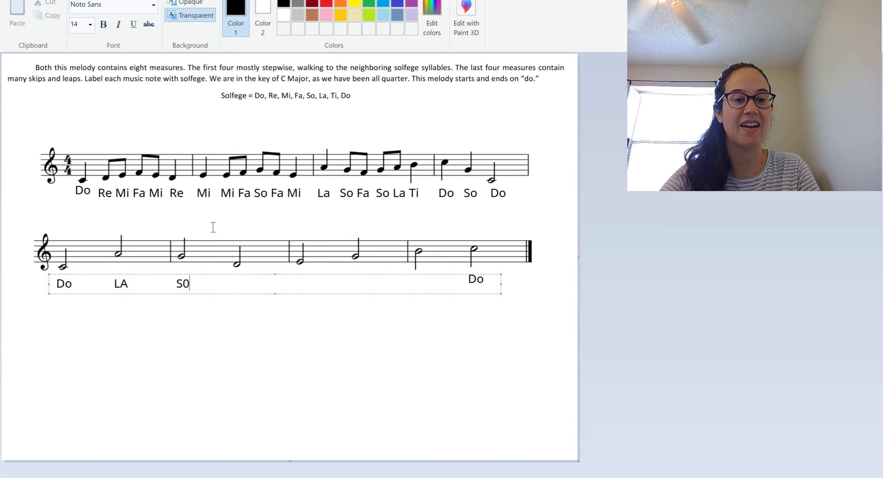
{"action": "key", "text": "BackSpace"}
{"action": "type", "text": "o           LA"}
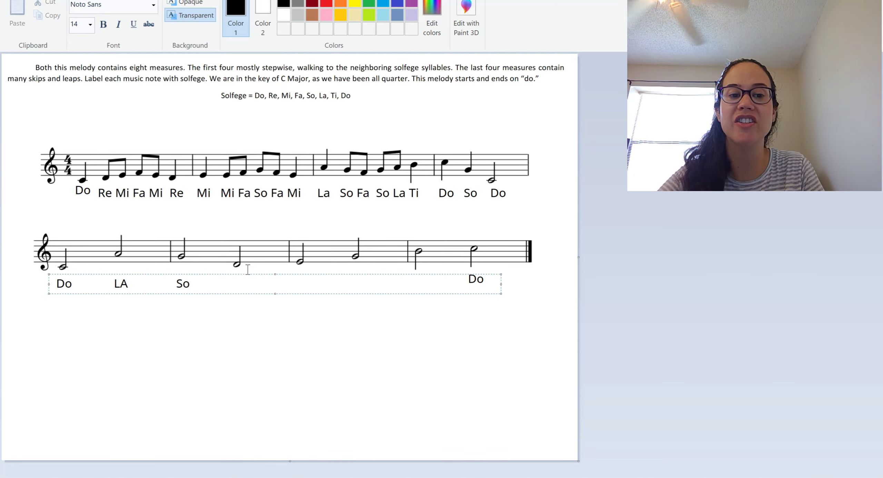
- Label the second staff's remaining notes "Re Mi So Ti" up to the final "Do" and finish the text box
{"action": "type", "text": "            So           "}
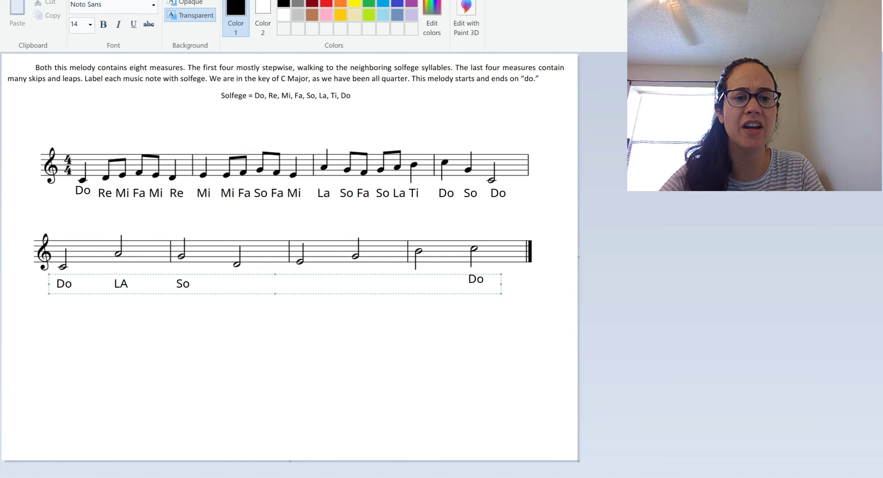
{"action": "type", "text": "Re            Mi"}
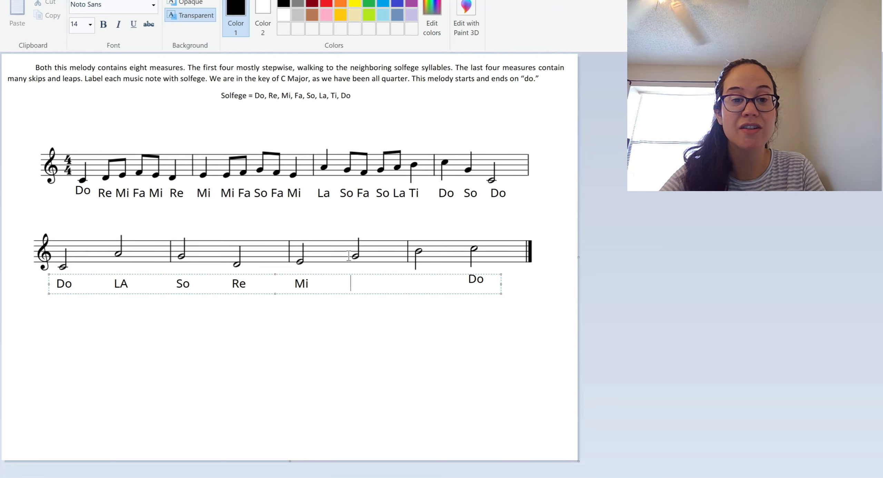
{"action": "type", "text": "So"}
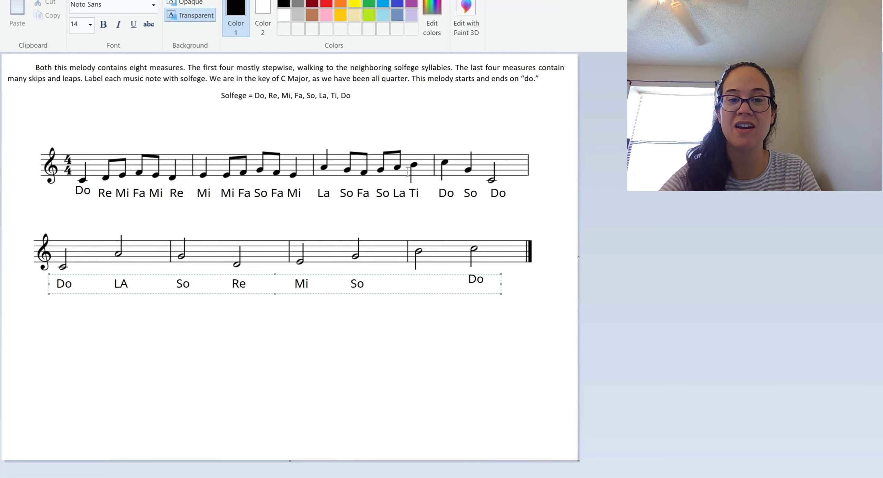
{"action": "type", "text": "Ti"}
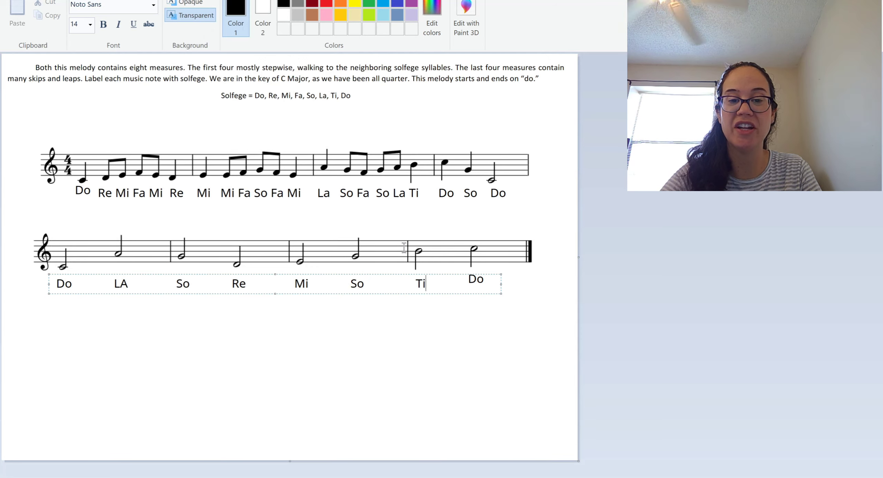
{"action": "left_click", "coordinate": [549, 304]}
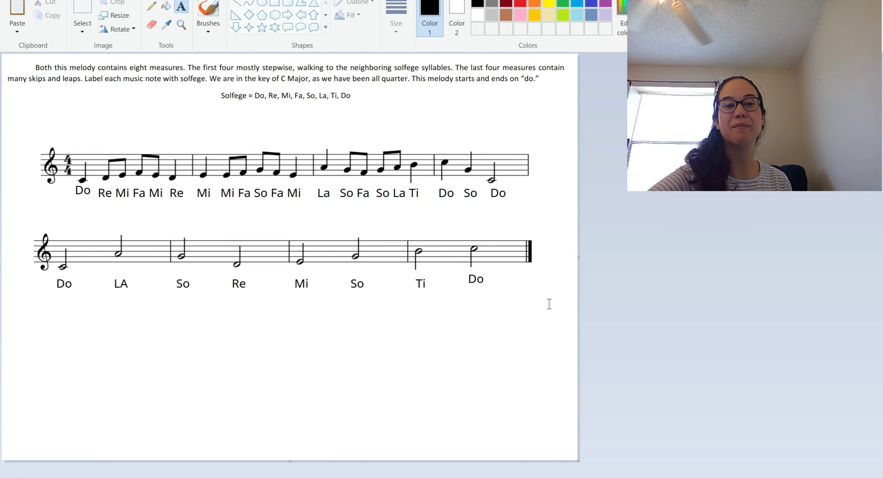
- Erase the "LA" label under measure 5's second note and replace it with a new text label "La"
{"action": "left_click", "coordinate": [82, 16]}
{"action": "left_click_drag", "start_coordinate": [153, 320], "coordinate": [100, 275]}
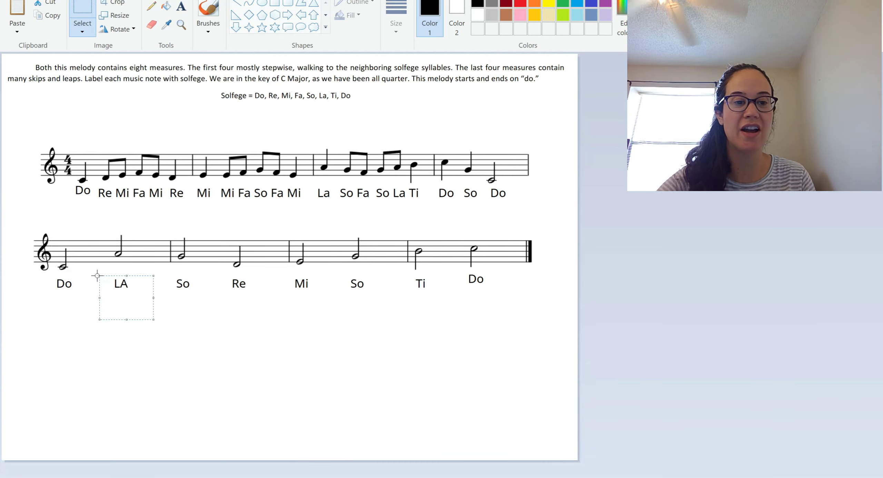
{"action": "key", "text": "Delete"}
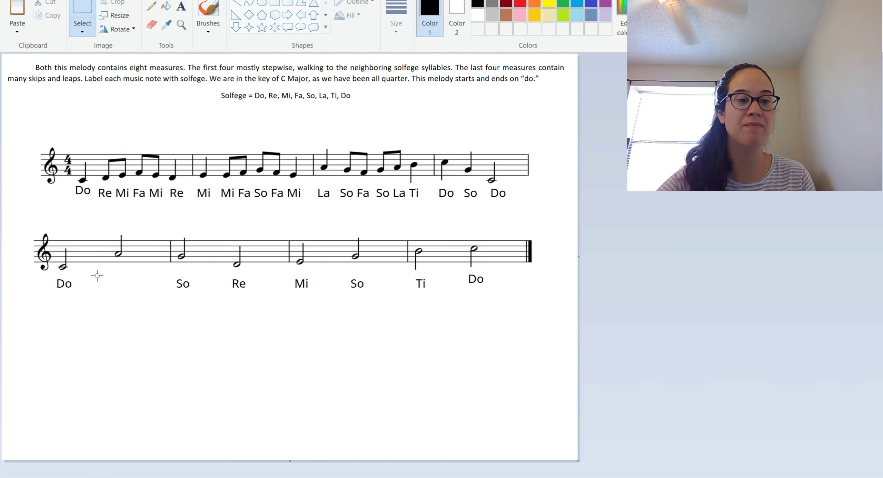
{"action": "left_click", "coordinate": [181, 7]}
{"action": "left_click", "coordinate": [111, 276]}
{"action": "type", "text": "La"}
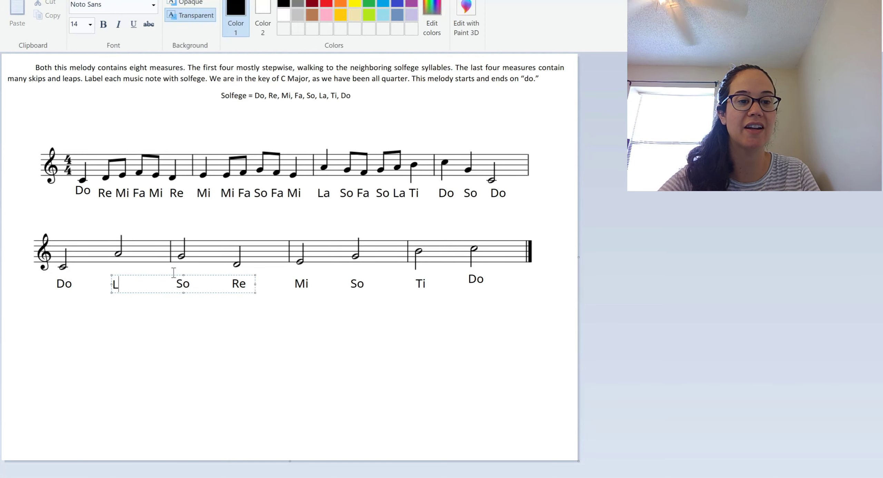
{"action": "left_click", "coordinate": [325, 355]}
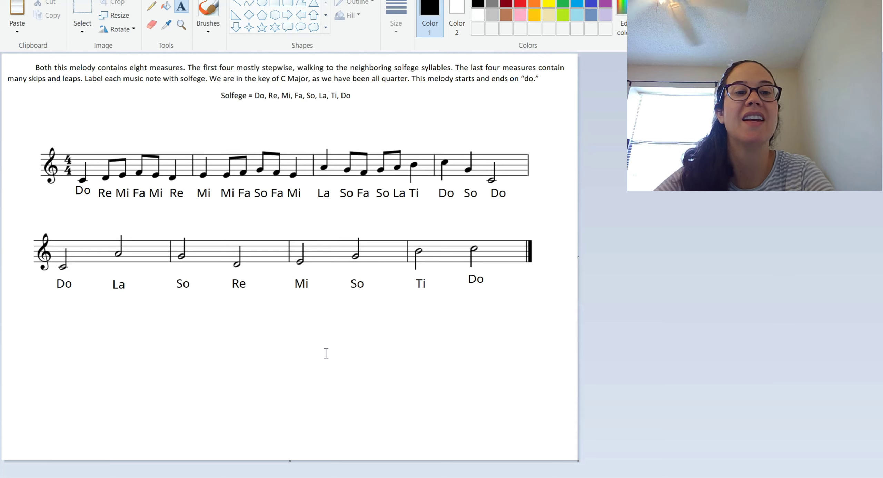